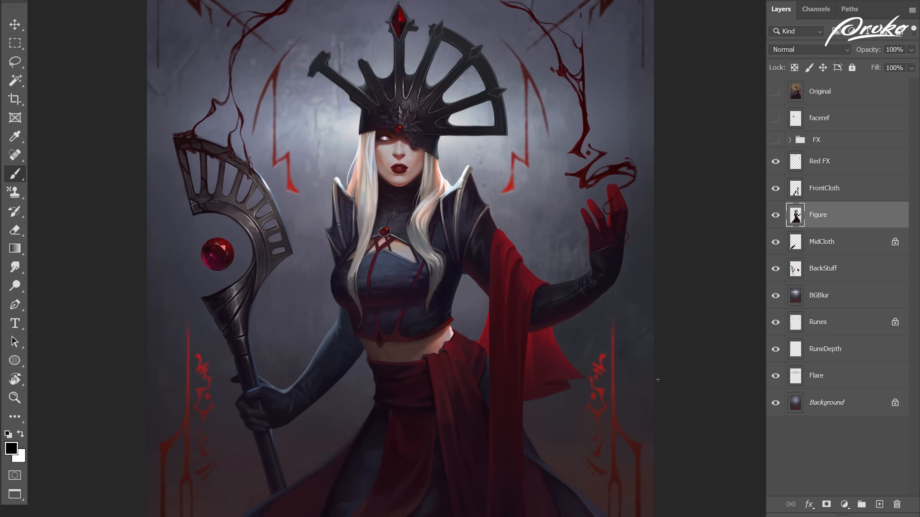
# Lower the opacity of the Figure layer.
pyautogui.click(909, 51)
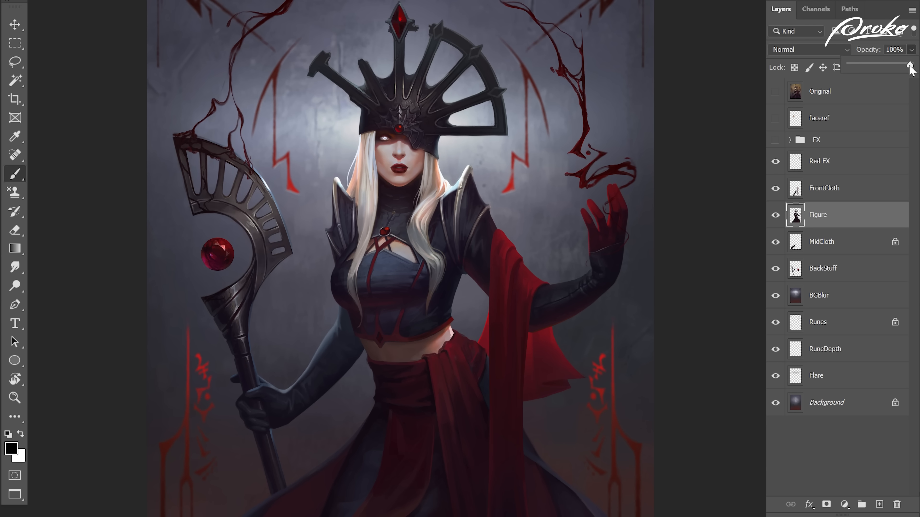
pyautogui.moveTo(906, 68); pyautogui.dragTo(872, 67)
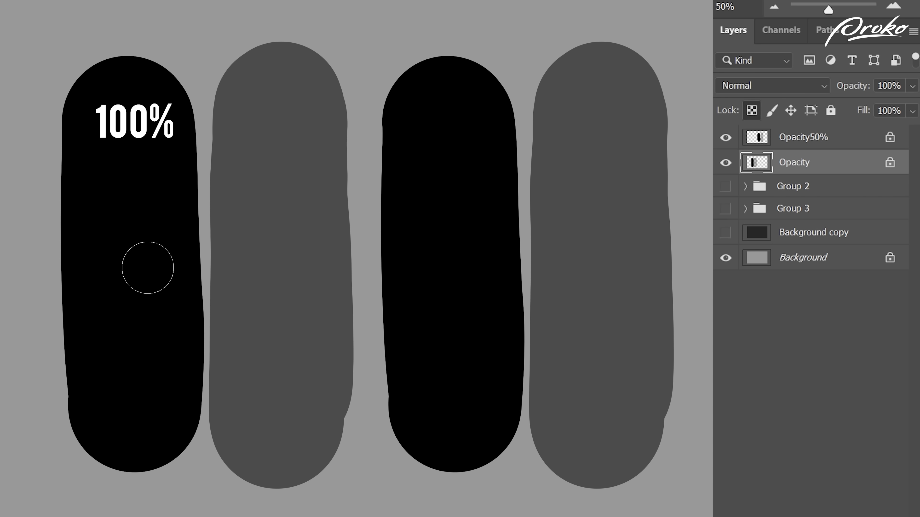
# Paint a white dot on the black shape and another on the neighbouring dark gray shape of the Opacity layer.
pyautogui.click(129, 276)
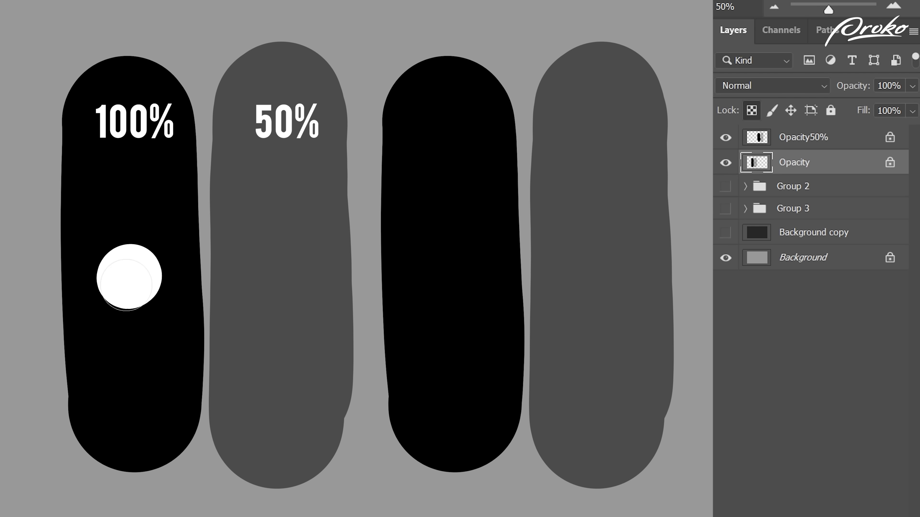
pyautogui.moveTo(277, 277); pyautogui.dragTo(285, 266)
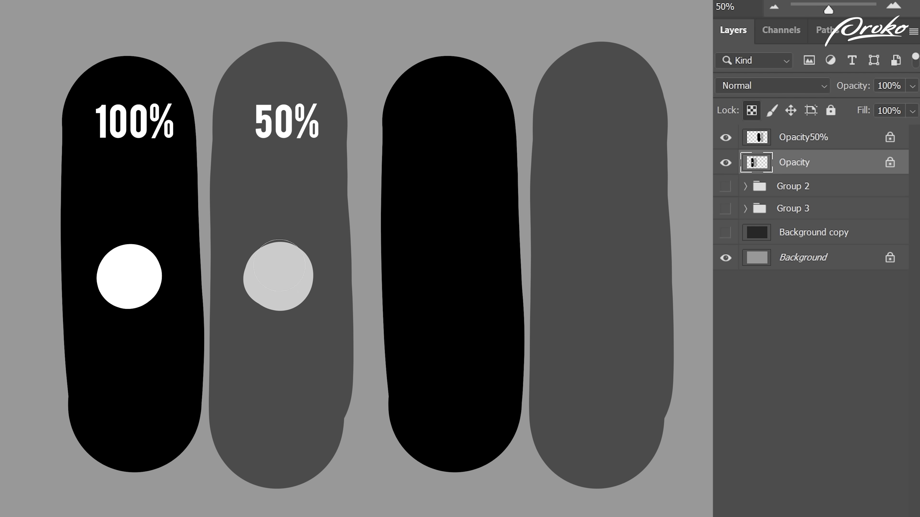
# Set the Opacity50% layer's opacity to 48% and paint a white dot on each of its two shapes.
pyautogui.click(814, 137)
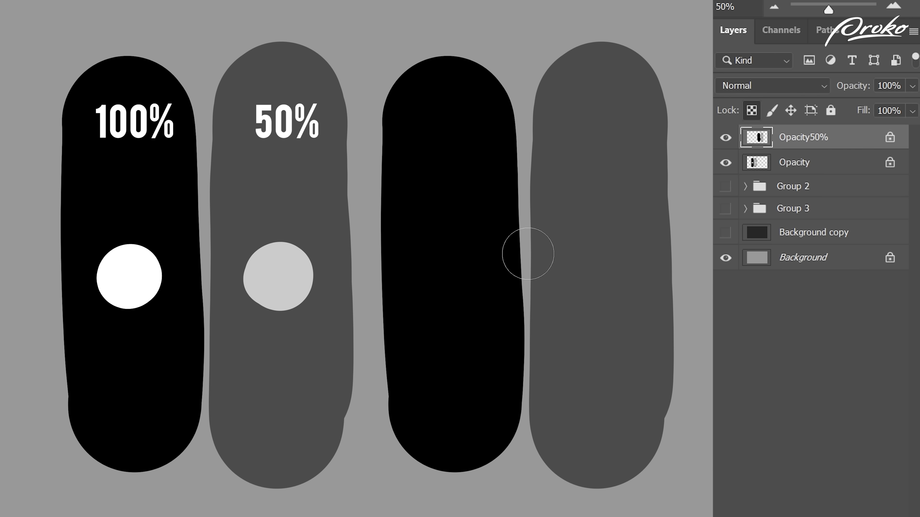
pyautogui.click(912, 86)
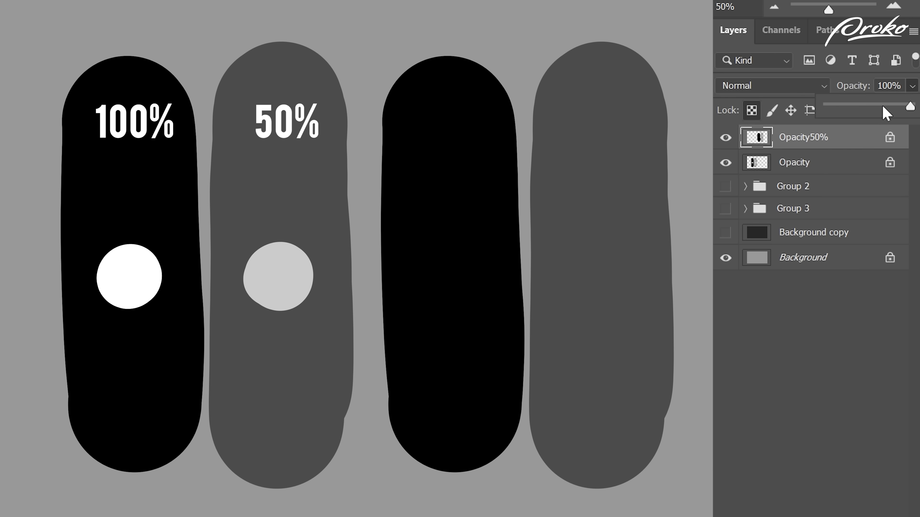
pyautogui.moveTo(876, 106); pyautogui.dragTo(869, 106)
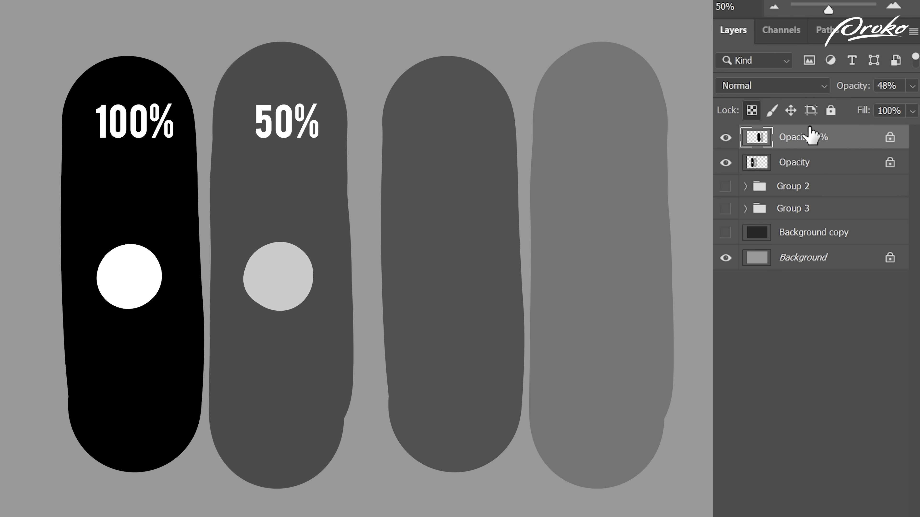
pyautogui.moveTo(450, 272); pyautogui.dragTo(459, 274)
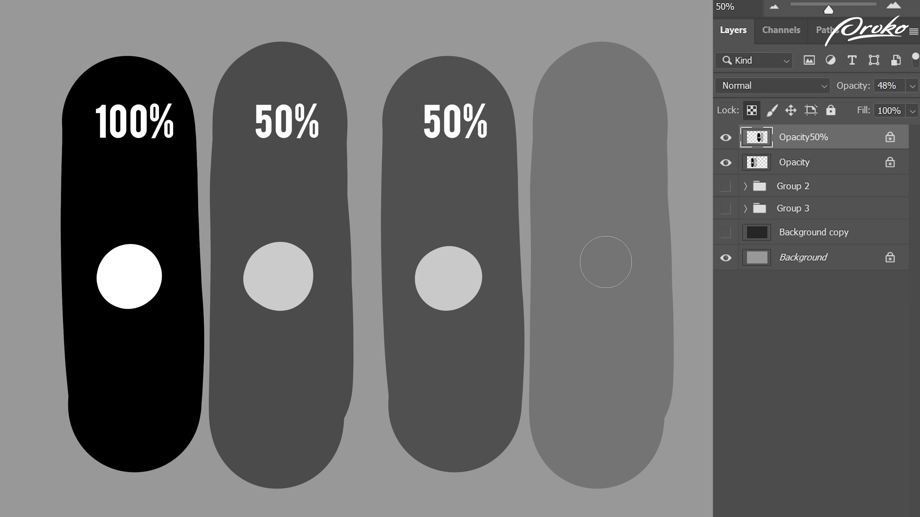
pyautogui.moveTo(602, 264); pyautogui.dragTo(609, 287)
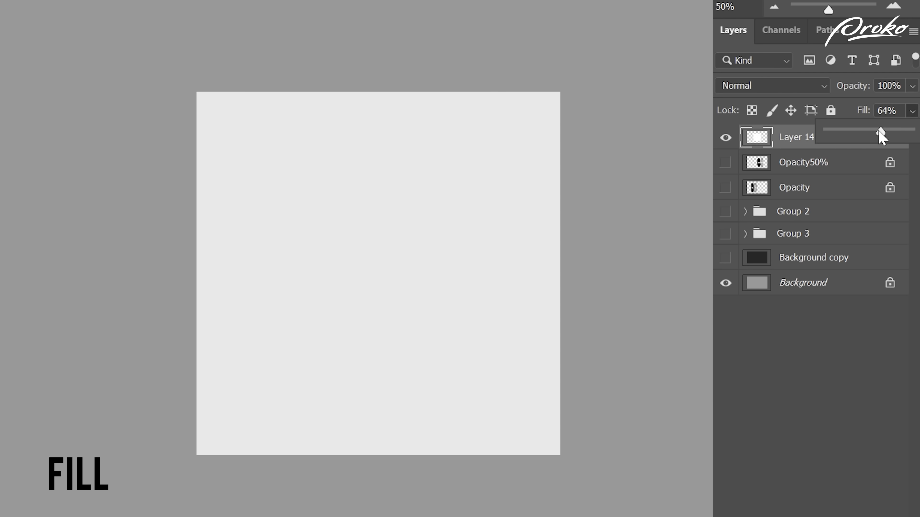
# Set Layer 14's fill to 100%.
pyautogui.moveTo(878, 130)
pyautogui.mouseDown()
pyautogui.moveTo(826, 135)
pyautogui.moveTo(910, 131)
pyautogui.mouseUp()
pyautogui.click(794, 138)
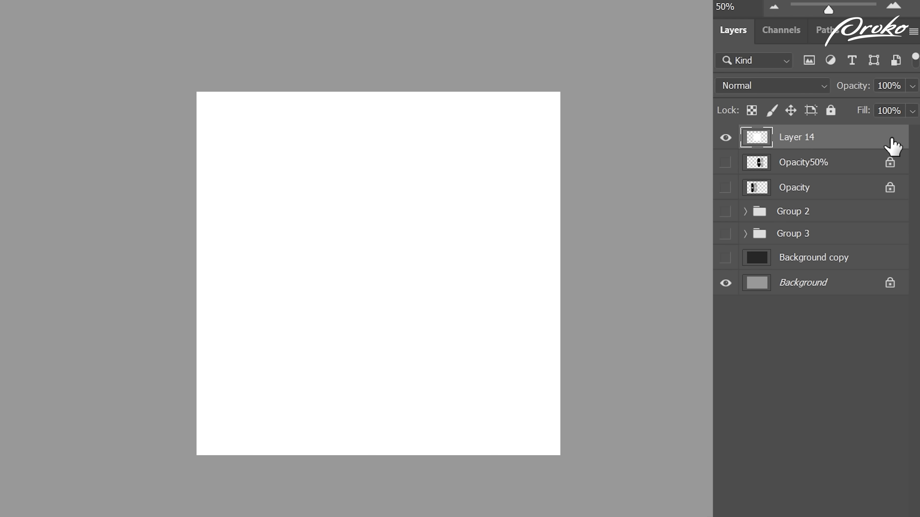
# Add a Stroke effect to Layer 14 and lower the layer's fill to almost nothing.
pyautogui.doubleClick(878, 144)
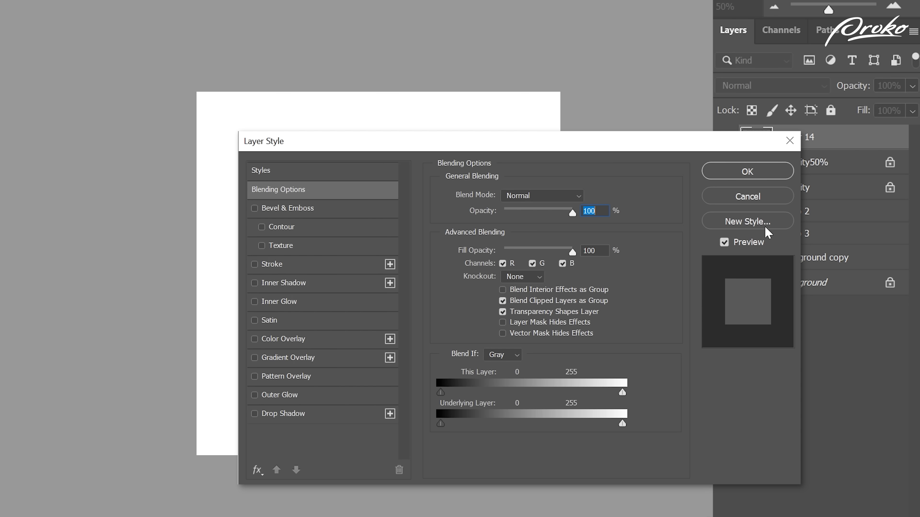
pyautogui.click(255, 264)
pyautogui.click(776, 177)
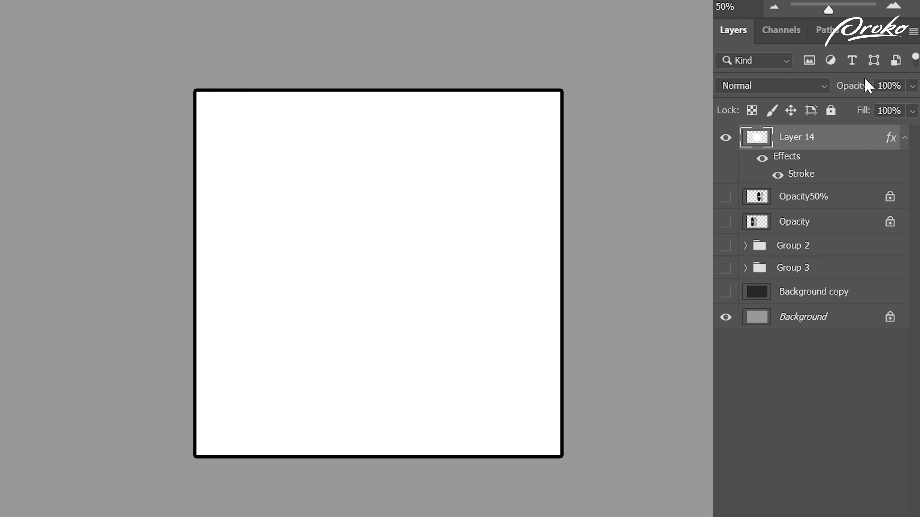
pyautogui.click(911, 111)
pyautogui.moveTo(892, 131); pyautogui.dragTo(827, 135)
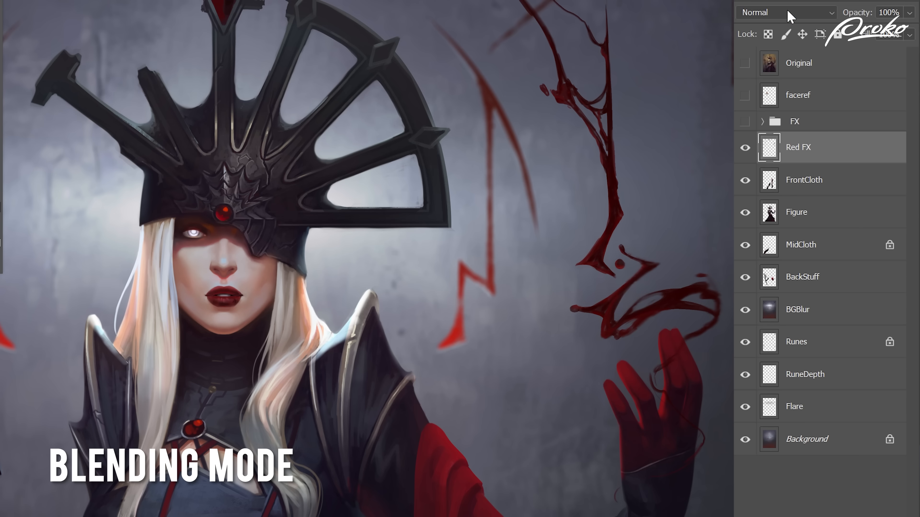
# Preview different blend modes on the Red FX layer, including Dissolve, Color Dodge, Vivid Light and Difference.
pyautogui.click(790, 16)
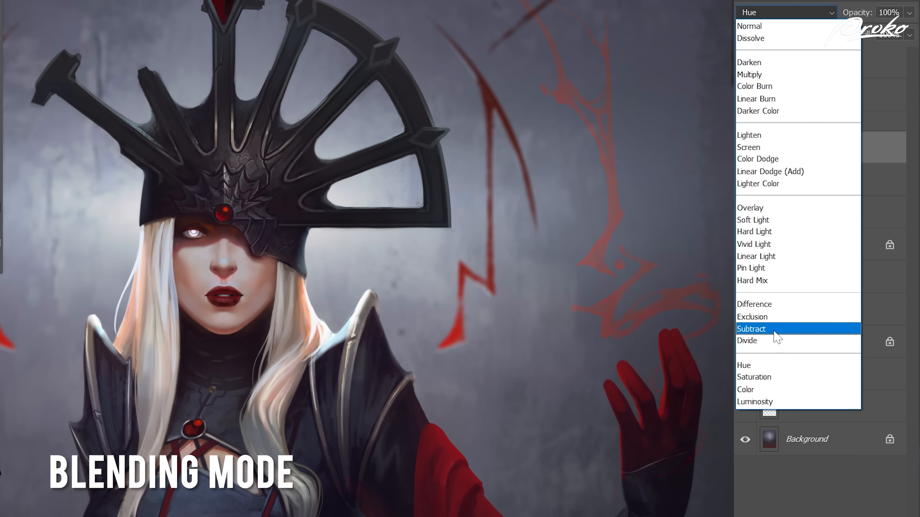
pyautogui.click(766, 76)
pyautogui.click(783, 14)
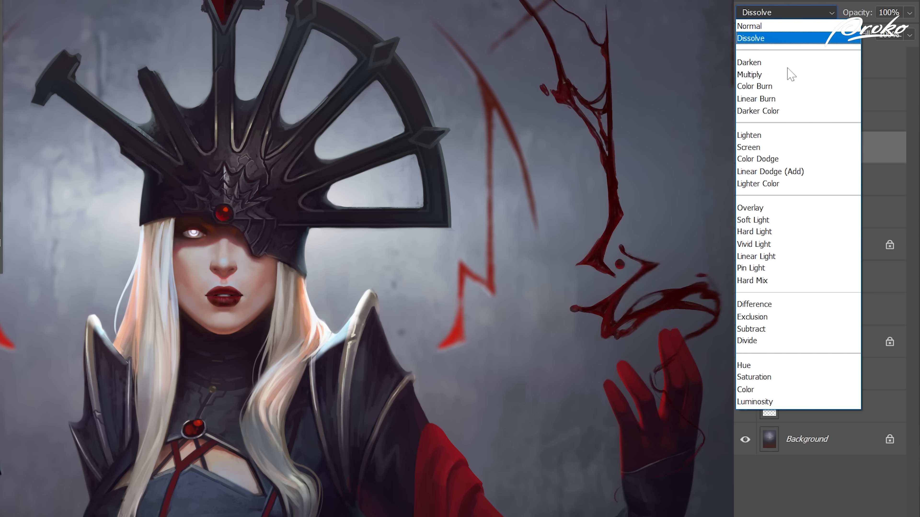
pyautogui.click(775, 160)
pyautogui.click(786, 15)
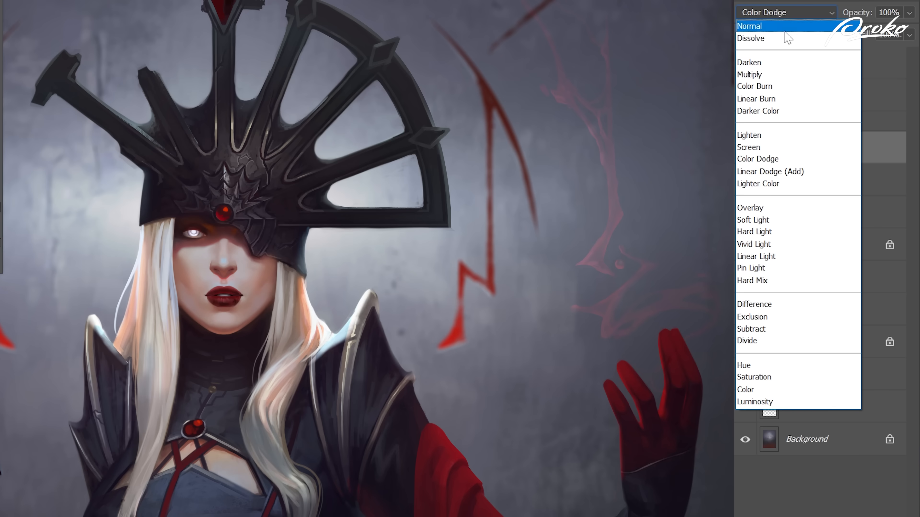
pyautogui.click(804, 172)
pyautogui.click(786, 13)
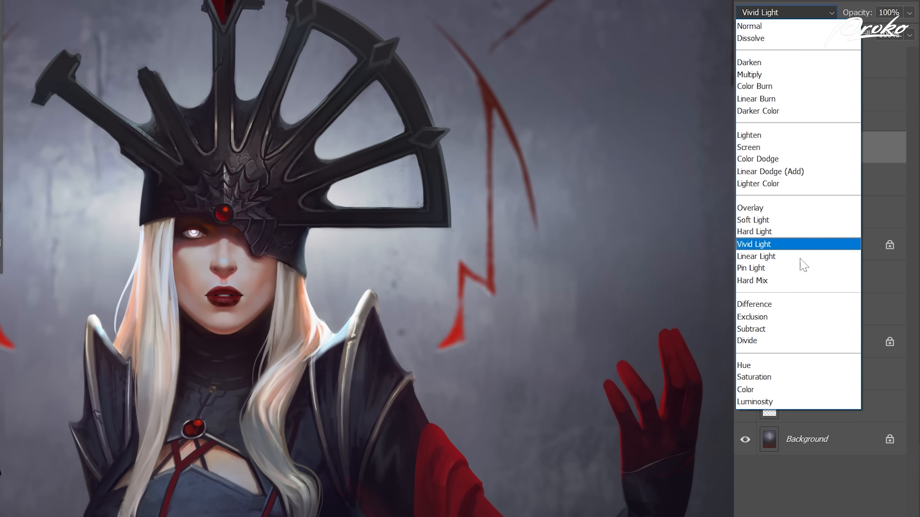
pyautogui.click(779, 304)
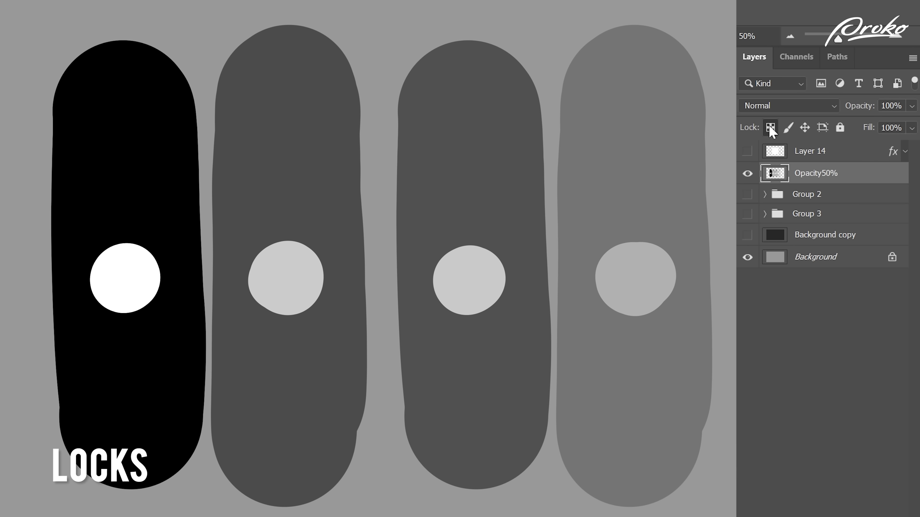
# Enlarge the brush and paint purple and red bands across all four shapes with the Opacity50% layer's transparent pixels locked.
pyautogui.press(']')
pyautogui.press(']')
pyautogui.press(']')
pyautogui.press(']')
pyautogui.press(']')
pyautogui.press(']')
pyautogui.press(']')
pyautogui.press(']')
pyautogui.press(']')
pyautogui.press(']')
pyautogui.press(']')
pyautogui.press(']')
pyautogui.moveTo(4, 178)
pyautogui.mouseDown()
pyautogui.moveTo(329, 149)
pyautogui.moveTo(716, 165)
pyautogui.mouseUp()
pyautogui.moveTo(92, 279)
pyautogui.mouseDown()
pyautogui.moveTo(427, 272)
pyautogui.moveTo(751, 280)
pyautogui.mouseUp()
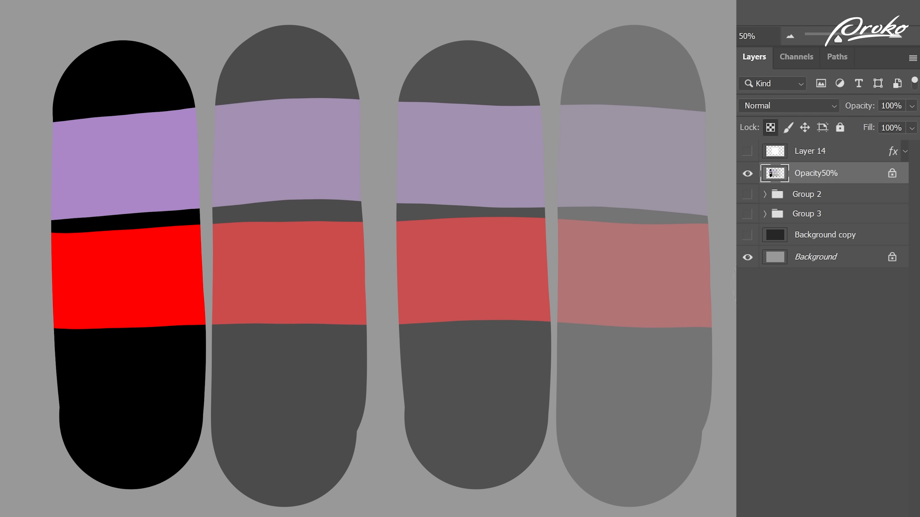
pyautogui.moveTo(70, 402)
pyautogui.mouseDown()
pyautogui.moveTo(424, 389)
pyautogui.moveTo(740, 399)
pyautogui.mouseUp()
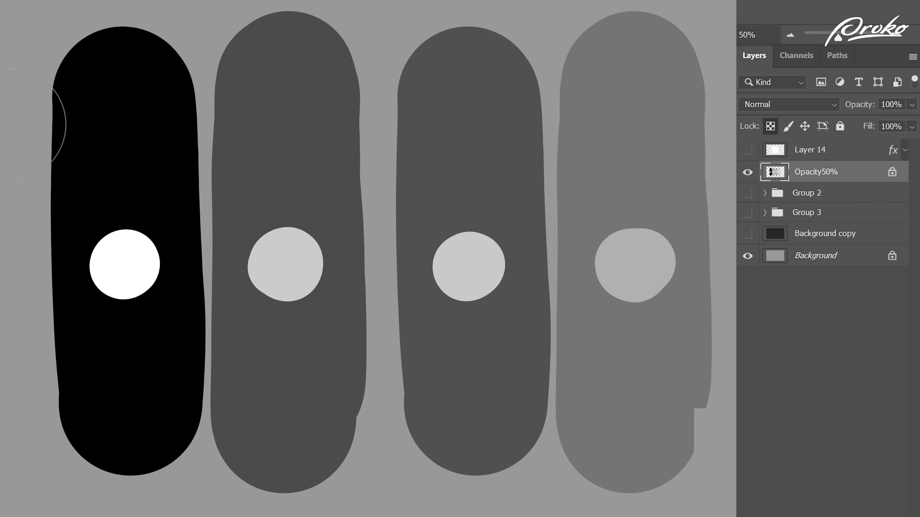
# Paint a red band across the upper part of the four shapes, plus further bands across their middle and lower parts.
pyautogui.moveTo(7, 117); pyautogui.dragTo(749, 120)
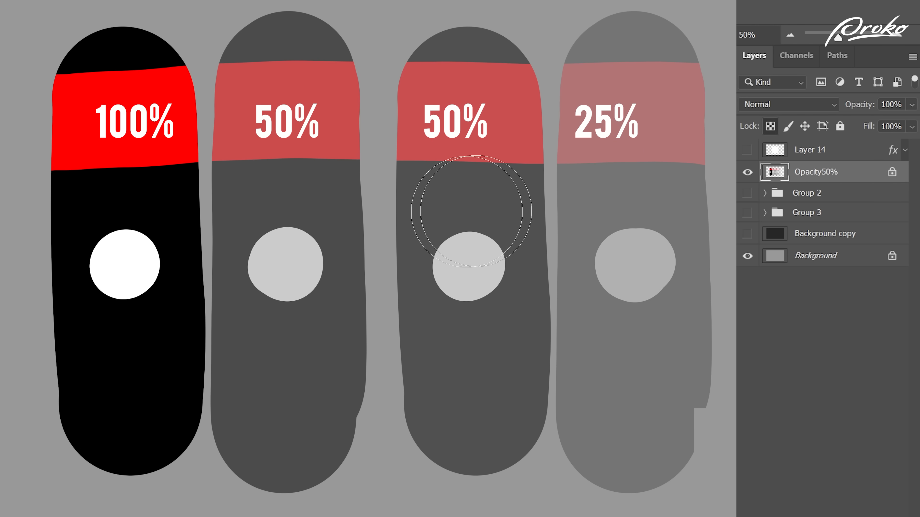
pyautogui.moveTo(21, 236)
pyautogui.mouseDown()
pyautogui.moveTo(266, 233)
pyautogui.moveTo(696, 235)
pyautogui.mouseUp()
pyautogui.moveTo(25, 373)
pyautogui.mouseDown()
pyautogui.moveTo(343, 360)
pyautogui.moveTo(725, 370)
pyautogui.mouseUp()
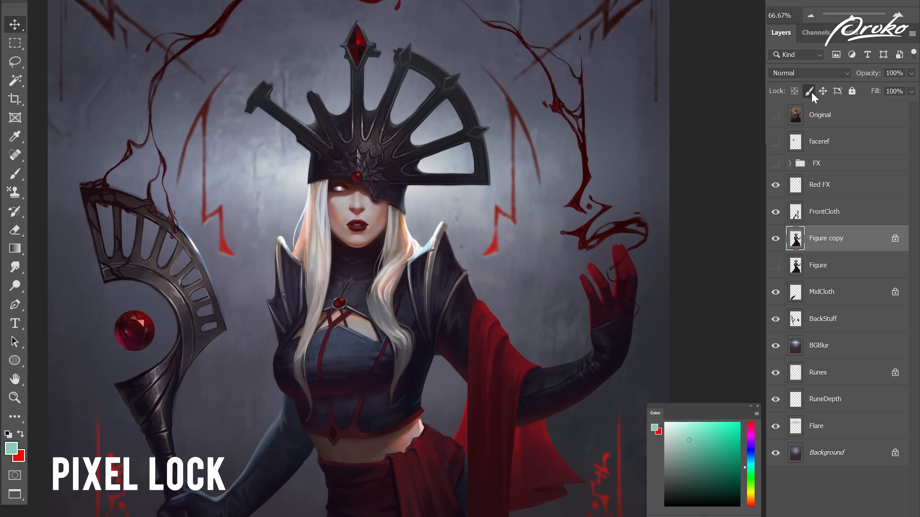
# Lock the image pixels of the Figure copy layer and try to paint on it with the Brush tool.
pyautogui.click(809, 91)
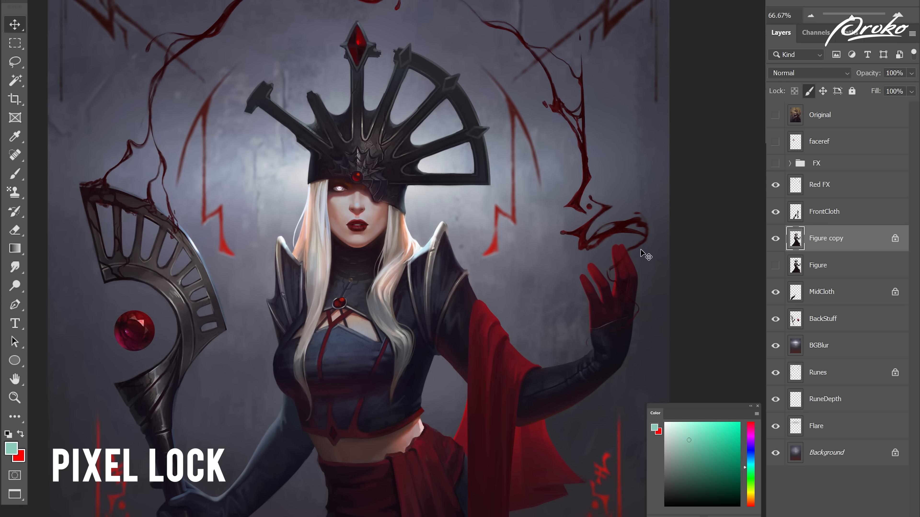
pyautogui.press('b')
pyautogui.click(401, 229)
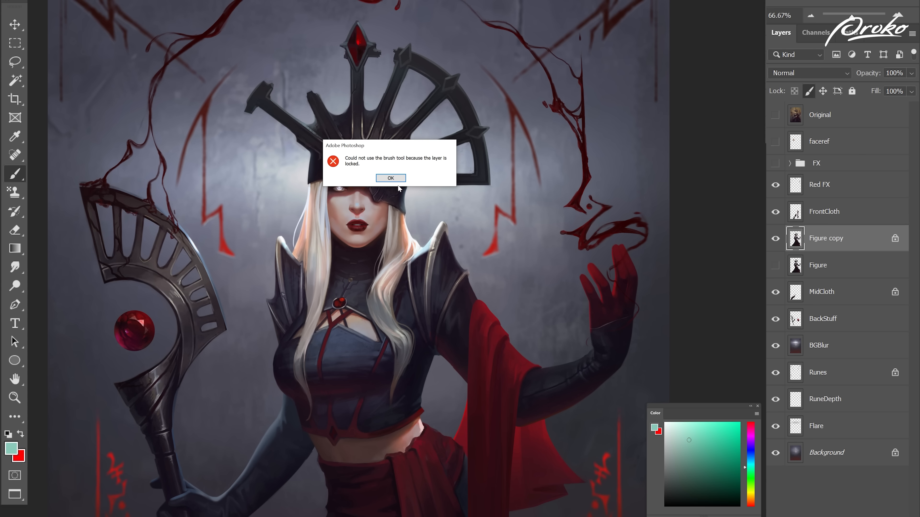
pyautogui.click(403, 179)
# Move the pixel-locked Figure copy layer around and scale it down with Free Transform.
pyautogui.press('v')
pyautogui.moveTo(467, 378); pyautogui.dragTo(419, 309)
pyautogui.moveTo(473, 210); pyautogui.dragTo(503, 301)
pyautogui.hotkey('ctrl', 't')
pyautogui.moveTo(629, 42); pyautogui.dragTo(532, 180)
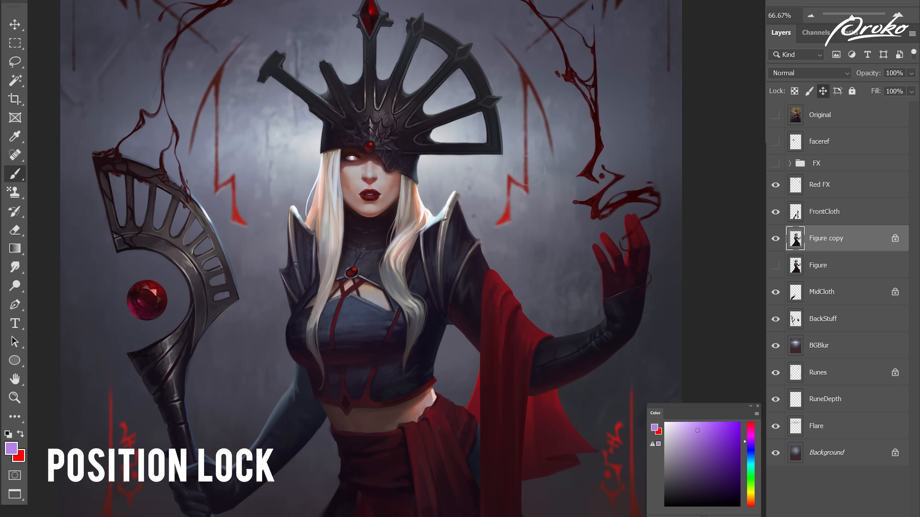
# Paint purple strokes over the figure's shoulder and arm on the position-locked Figure copy layer and try to move it.
pyautogui.moveTo(530, 170)
pyautogui.mouseDown()
pyautogui.moveTo(558, 178)
pyautogui.moveTo(586, 283)
pyautogui.moveTo(453, 348)
pyautogui.moveTo(519, 328)
pyautogui.mouseUp()
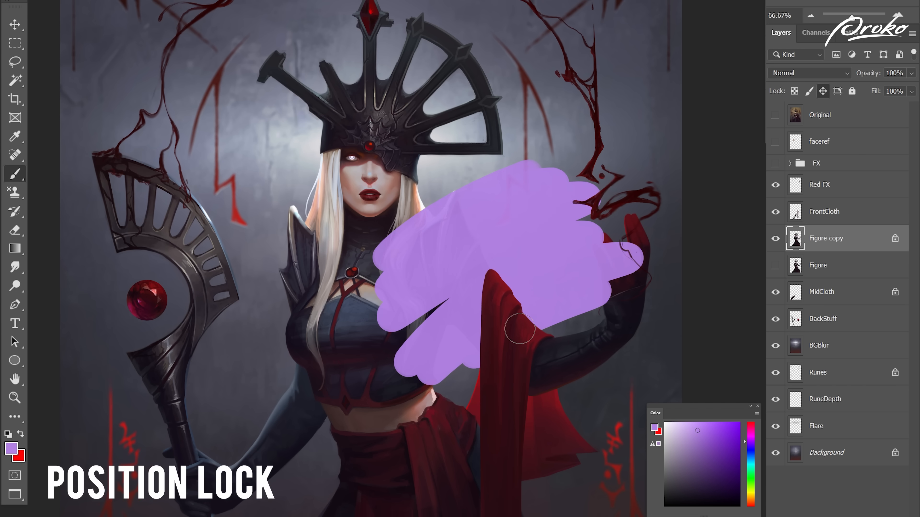
pyautogui.press('v')
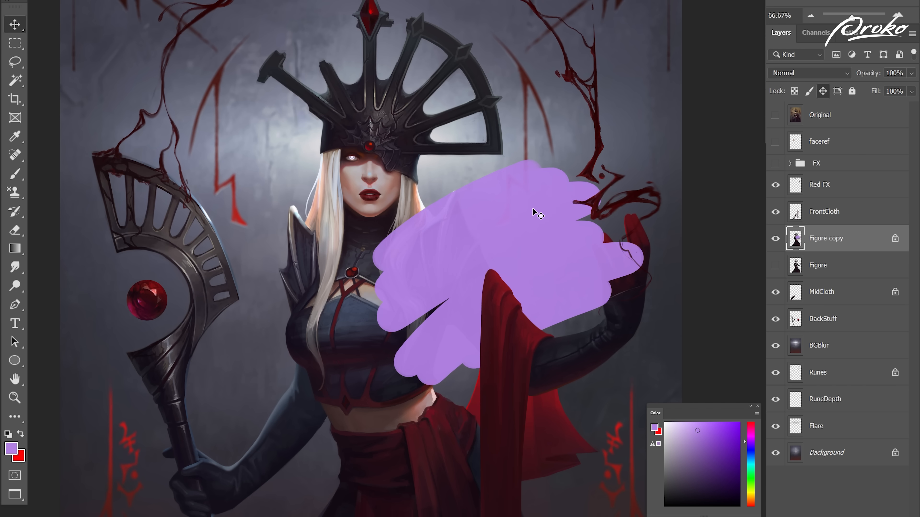
pyautogui.click(436, 214)
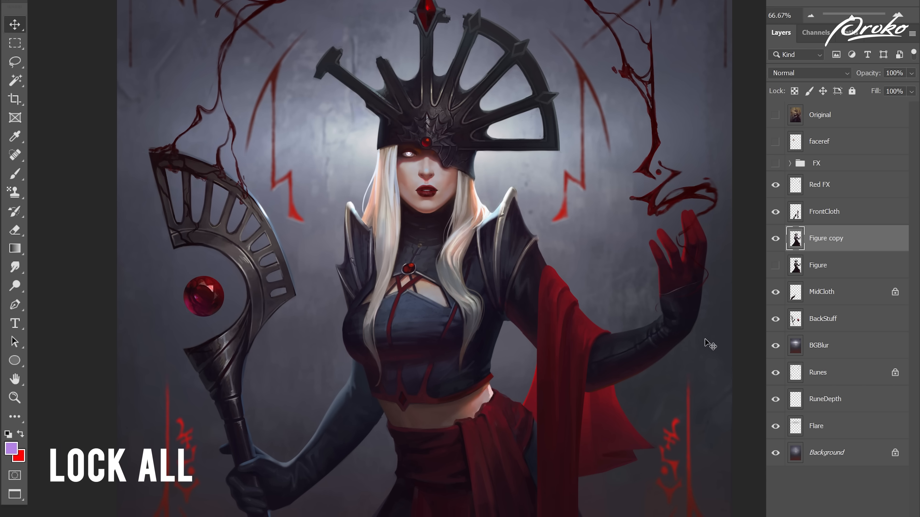
# Apply Lock All to the Figure copy layer and try to paint on it and move it.
pyautogui.click(852, 92)
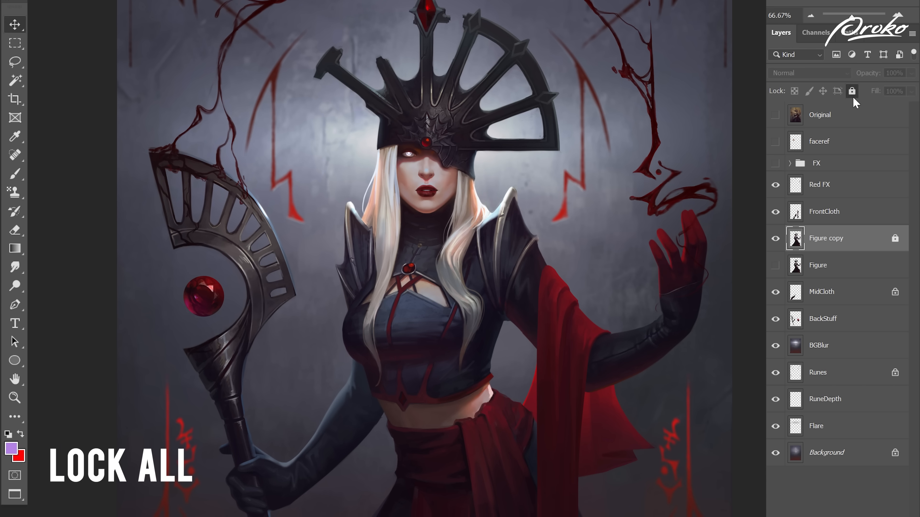
pyautogui.press('b')
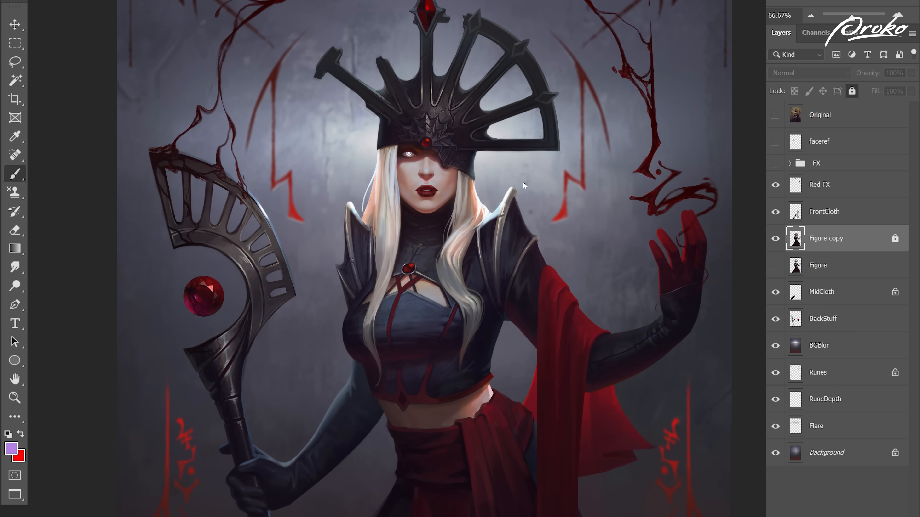
pyautogui.click(523, 185)
pyautogui.click(482, 180)
pyautogui.press('v')
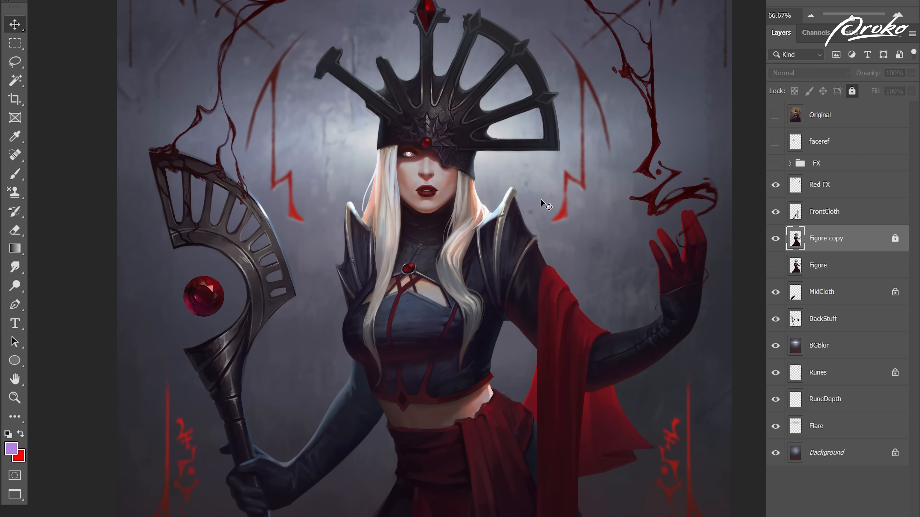
pyautogui.click(502, 219)
pyautogui.press('Return')
# Unlock the Figure copy layer and toggle its full lock on and off several times, leaving it unlocked.
pyautogui.hotkey('ctrl', '/')
pyautogui.press('b')
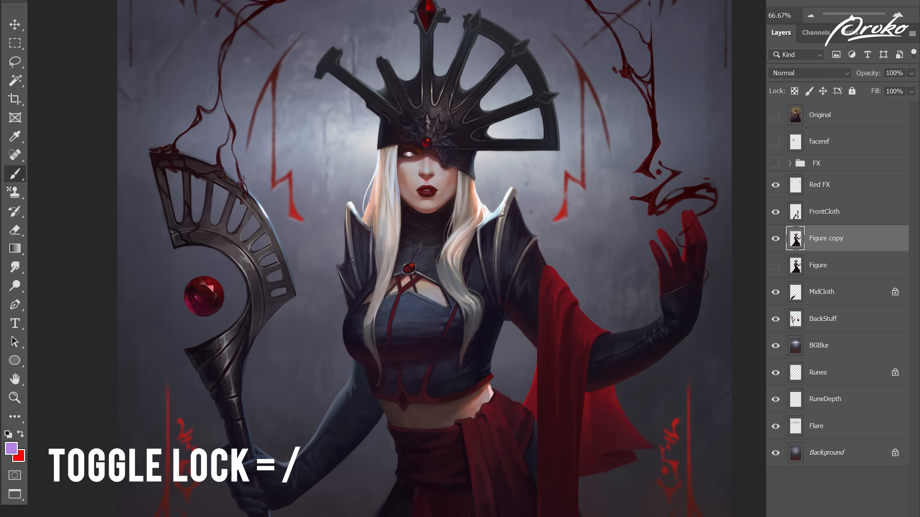
pyautogui.click(851, 93)
pyautogui.hotkey('ctrl', '/')
pyautogui.hotkey('ctrl', '/')
pyautogui.hotkey('ctrl', '/')
pyautogui.hotkey('ctrl', '/')
pyautogui.hotkey('ctrl', '/')
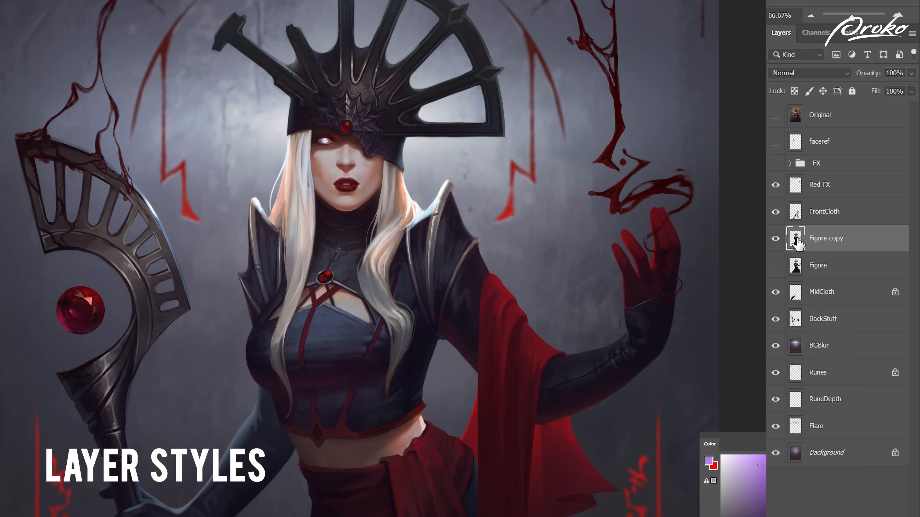
# Open the Figure copy layer's blending options, try the Multiply blend mode and set it back to Normal at 100% opacity.
pyautogui.doubleClick(796, 239)
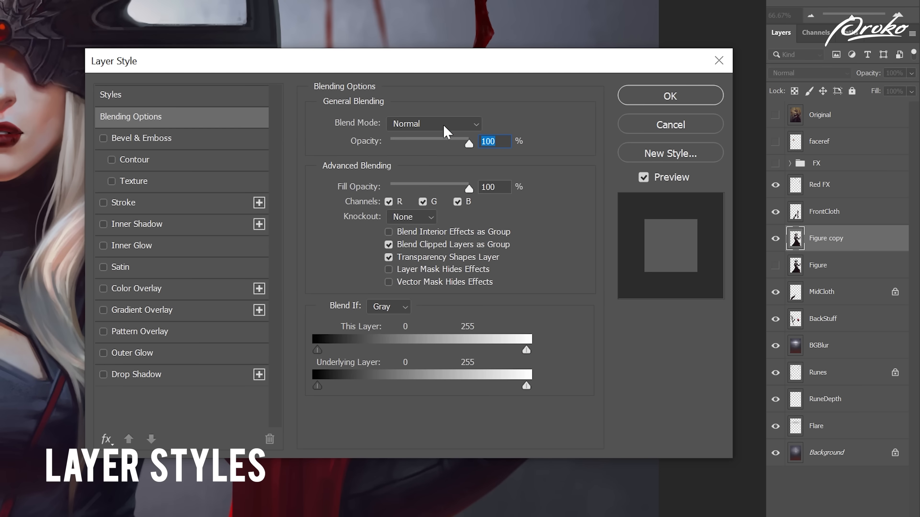
pyautogui.click(442, 125)
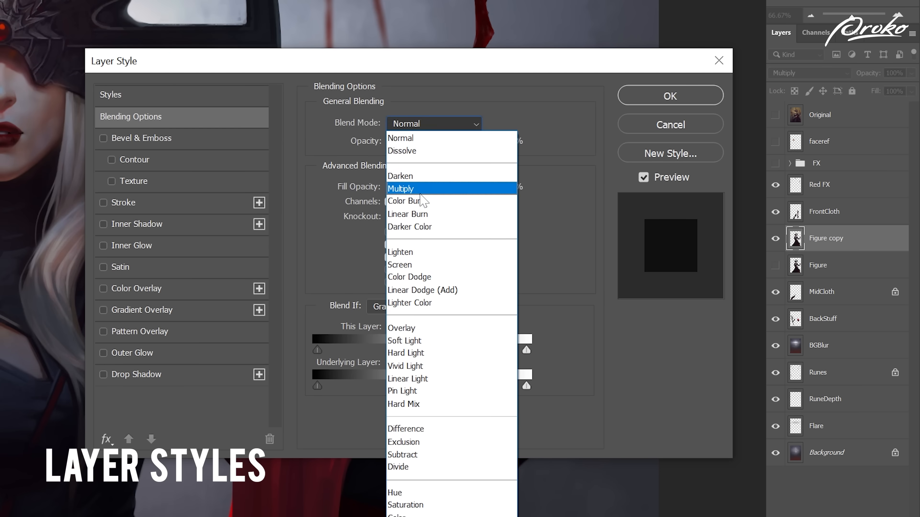
pyautogui.click(419, 190)
pyautogui.click(441, 125)
pyautogui.click(444, 139)
pyautogui.moveTo(610, 191)
pyautogui.mouseDown()
pyautogui.moveTo(591, 190)
pyautogui.moveTo(617, 189)
pyautogui.mouseUp()
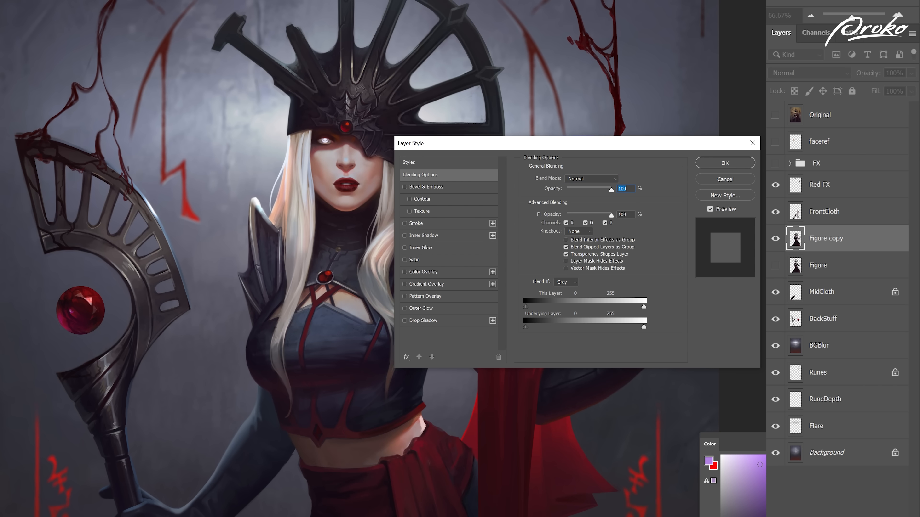
# Apply an Inner Glow of 196 px to the Figure copy layer and raise the glow's opacity.
pyautogui.click(405, 248)
pyautogui.click(421, 253)
pyautogui.moveTo(568, 271); pyautogui.dragTo(594, 271)
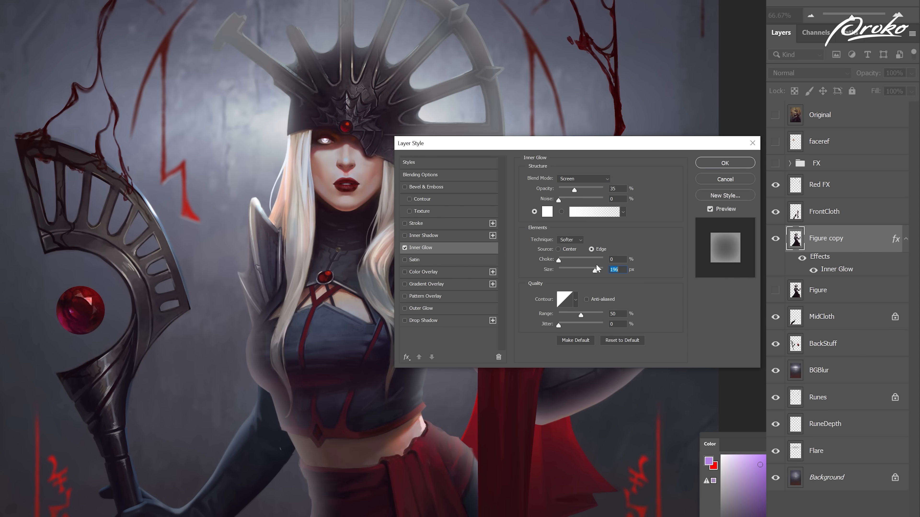
pyautogui.moveTo(575, 188); pyautogui.dragTo(587, 189)
pyautogui.click(726, 163)
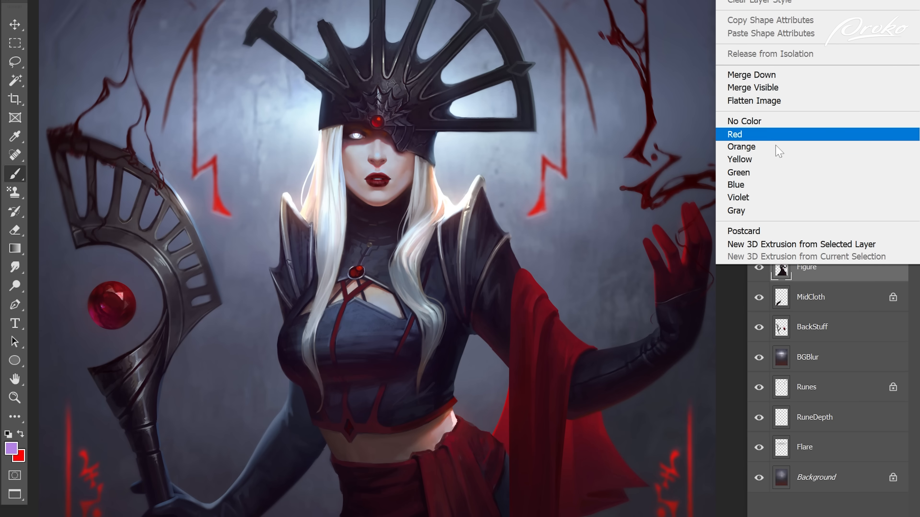
# Color-label the Figure and FrontCloth layers red.
pyautogui.click(758, 136)
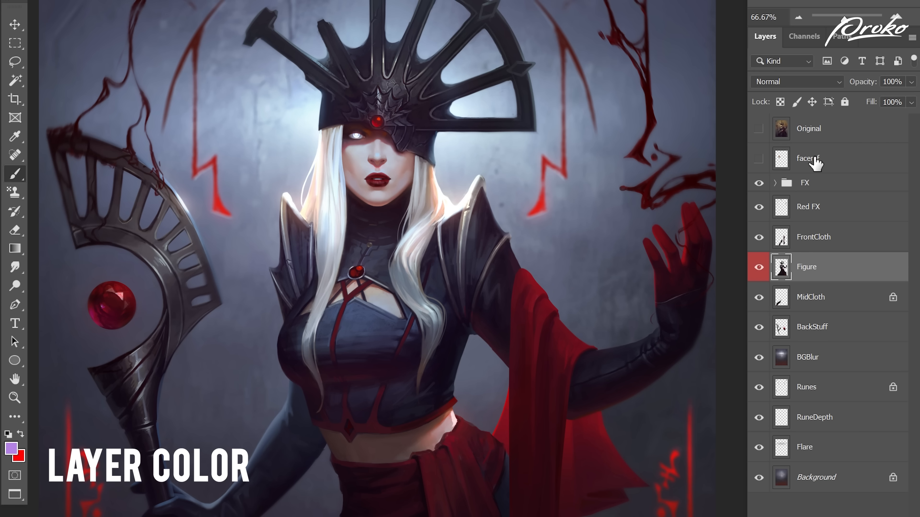
pyautogui.rightClick(827, 248)
pyautogui.click(761, 108)
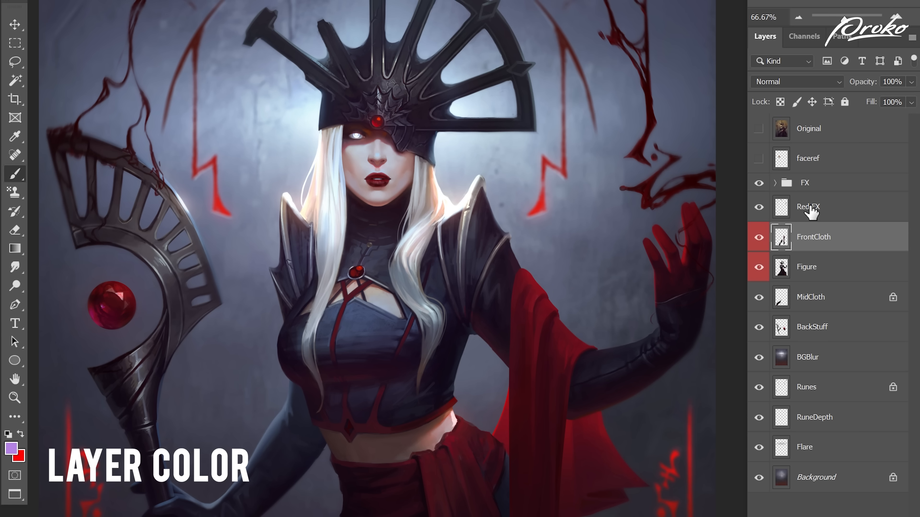
# Color-label the Red FX layer violet, and expand the FX group and label it violet too.
pyautogui.rightClick(813, 213)
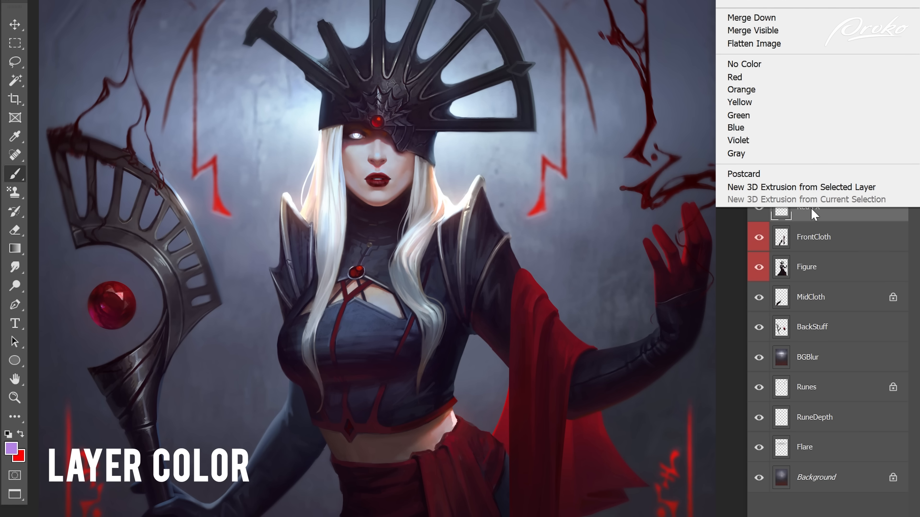
pyautogui.click(761, 139)
pyautogui.click(788, 186)
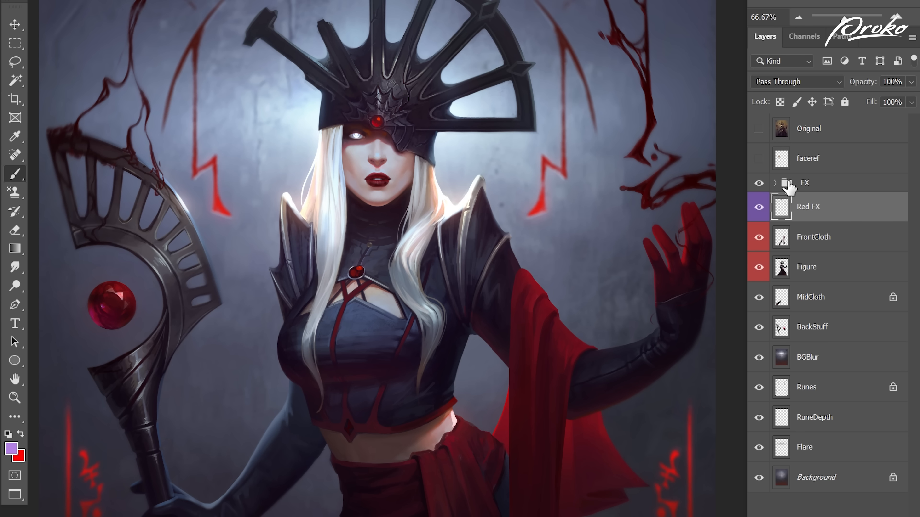
pyautogui.click(776, 183)
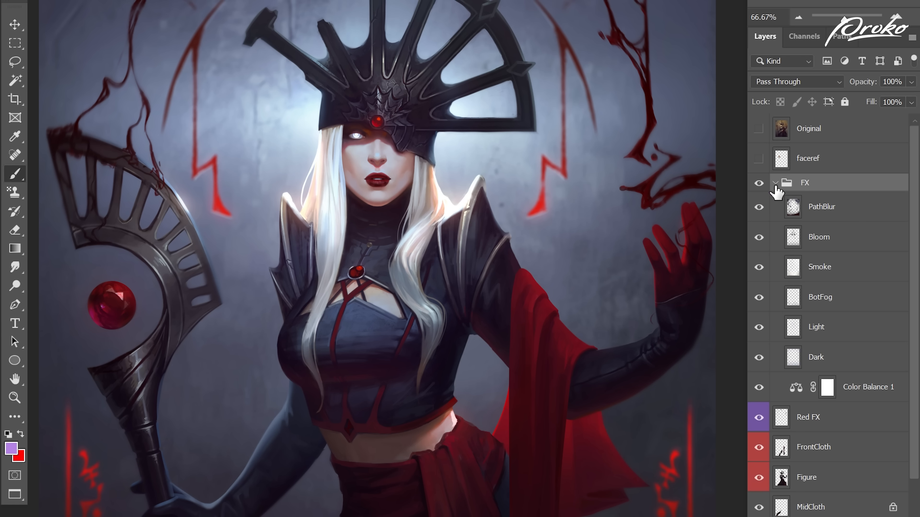
pyautogui.rightClick(829, 188)
pyautogui.click(813, 162)
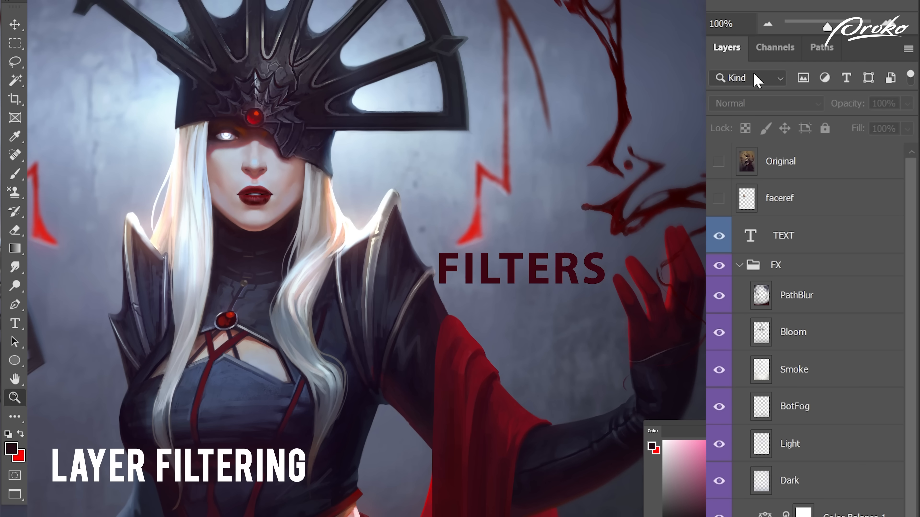
# Filter the layer list by the name Figure.
pyautogui.click(756, 80)
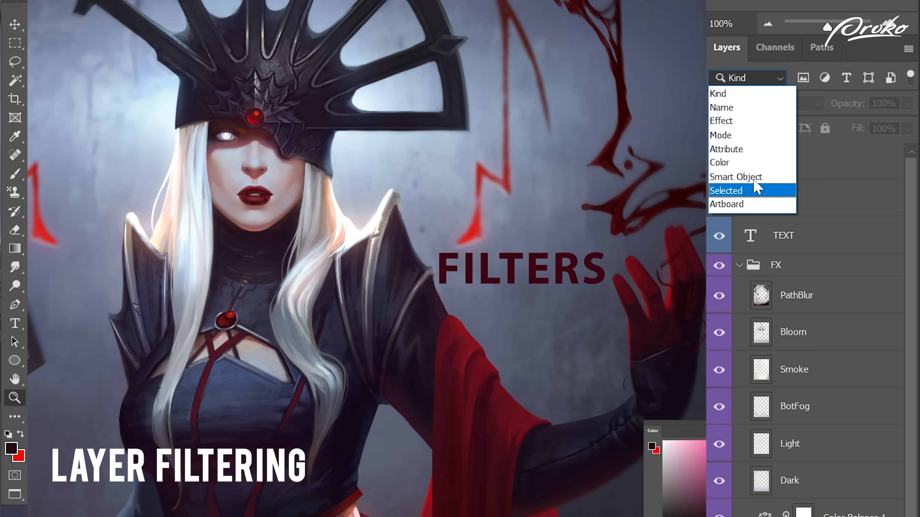
pyautogui.click(741, 110)
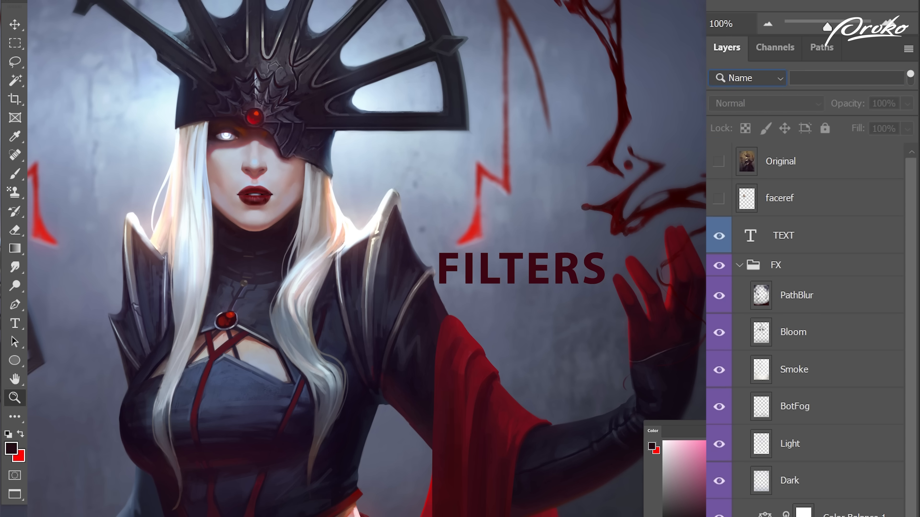
pyautogui.write('Figure')
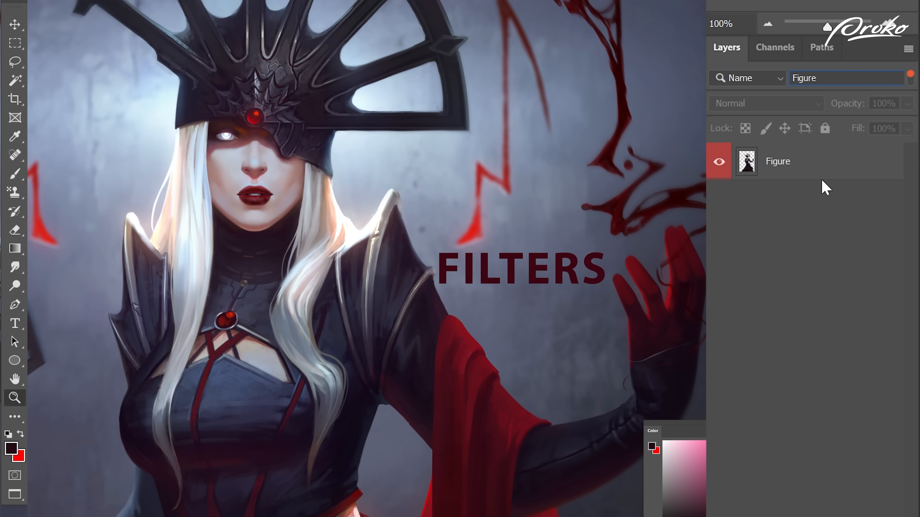
# Filter the layers by kind to type layers only and toggle the TEXT layer's visibility off and on.
pyautogui.click(761, 81)
pyautogui.click(723, 94)
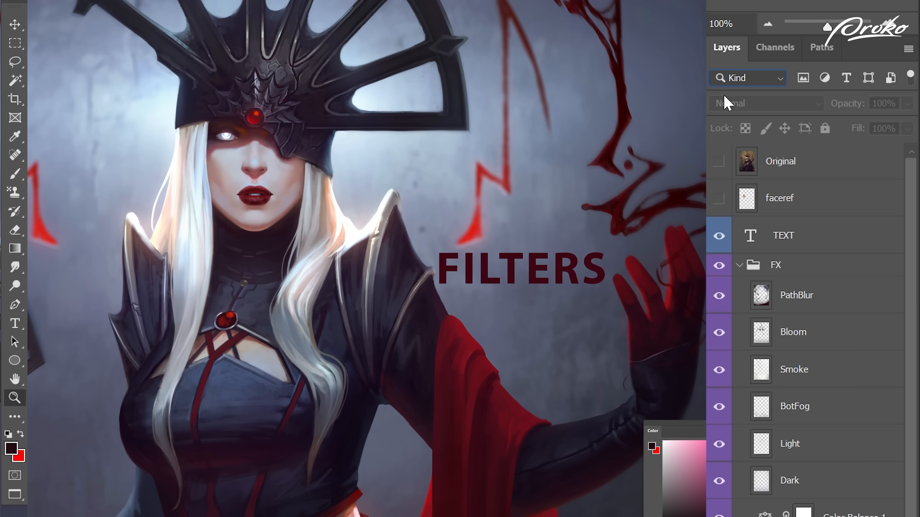
pyautogui.click(847, 78)
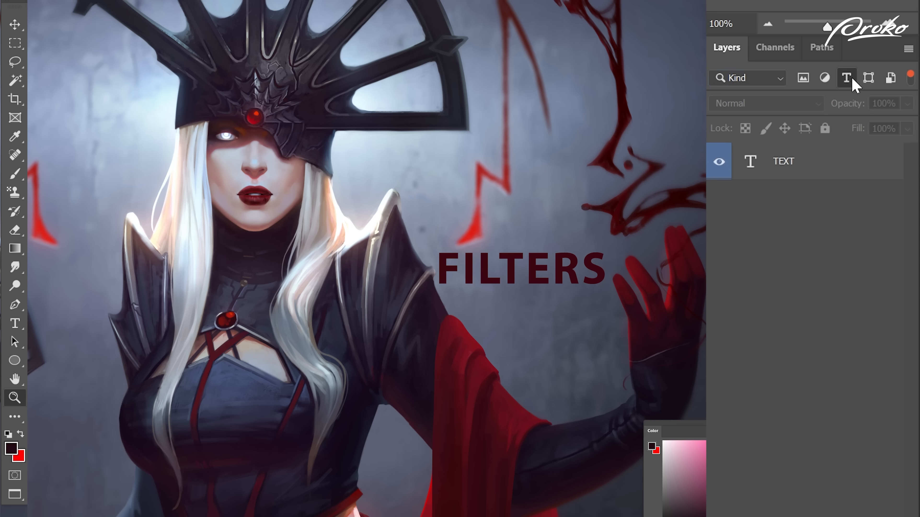
pyautogui.click(719, 162)
pyautogui.click(719, 162)
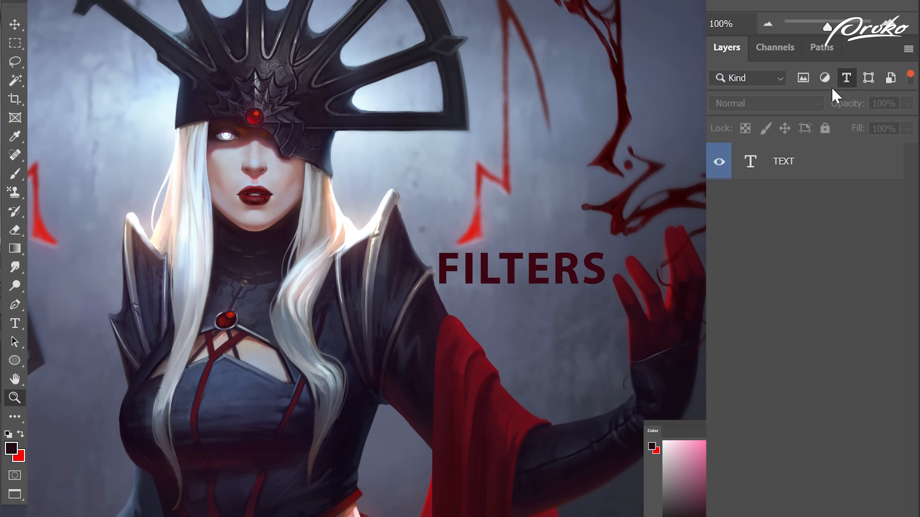
# Remove the type-layer filter and filter the layer list by the Violet color label.
pyautogui.click(846, 77)
pyautogui.click(764, 78)
pyautogui.click(728, 156)
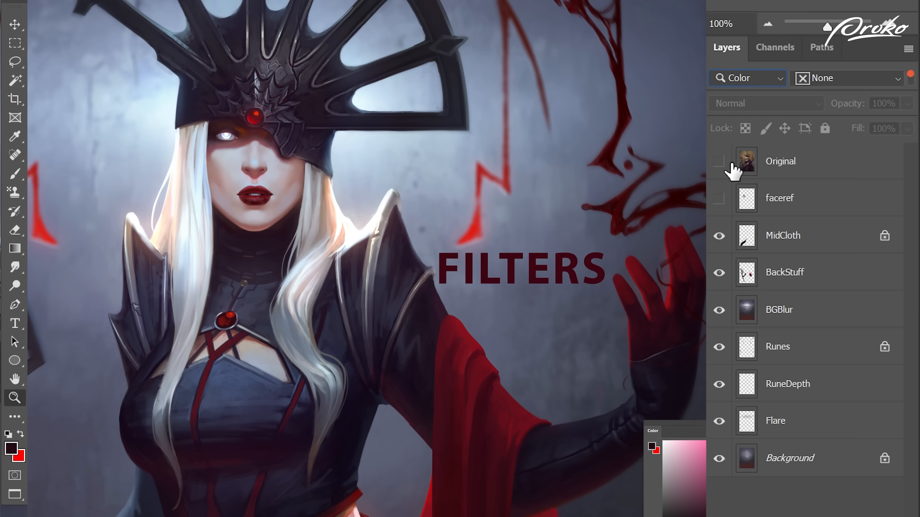
pyautogui.click(846, 79)
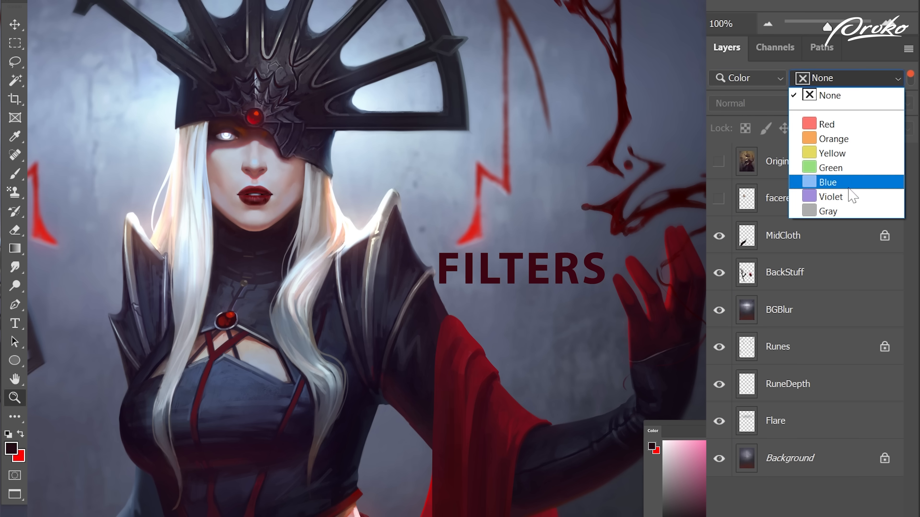
pyautogui.click(834, 200)
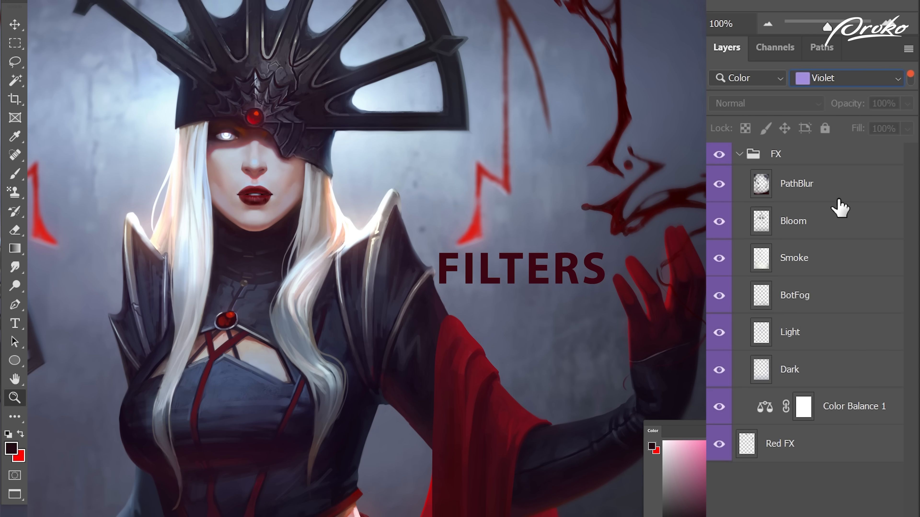
# Hide the violet layers from PathBlur down to Red FX, with the painting viewed at 50%.
pyautogui.keyDown('alt'); pyautogui.click(524, 272); pyautogui.keyUp('alt')
pyautogui.keyDown('alt'); pyautogui.click(524, 272); pyautogui.keyUp('alt')
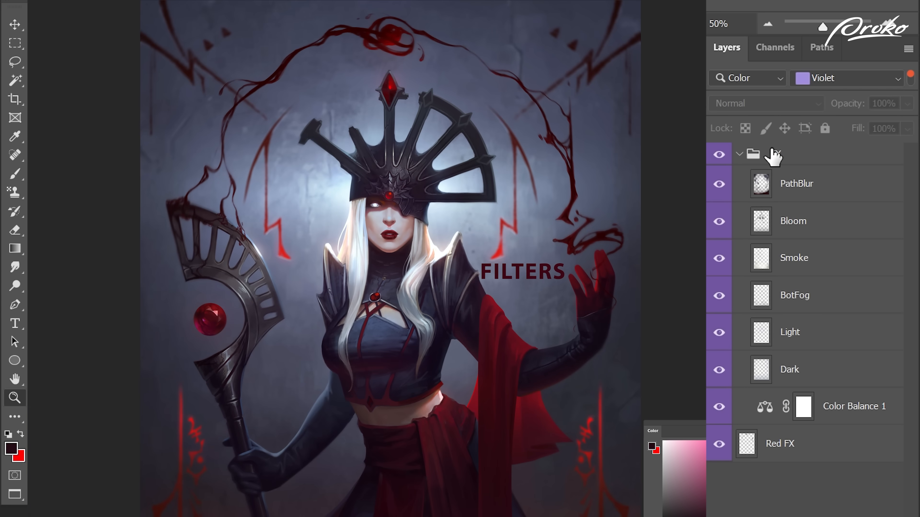
pyautogui.click(719, 184)
pyautogui.moveTo(721, 274); pyautogui.dragTo(724, 451)
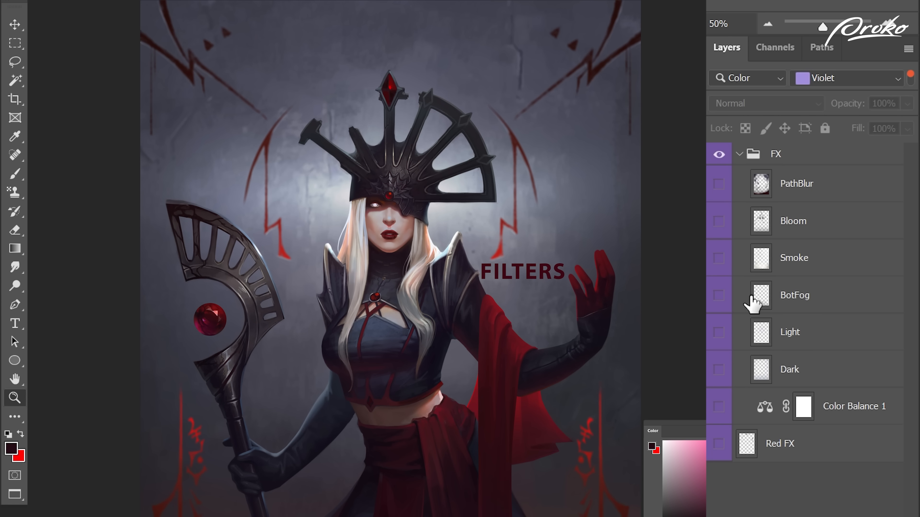
# Switch the layer filter back to Kind and toggle the pixel-layer and adjustment-layer filters on and off.
pyautogui.click(757, 79)
pyautogui.click(740, 91)
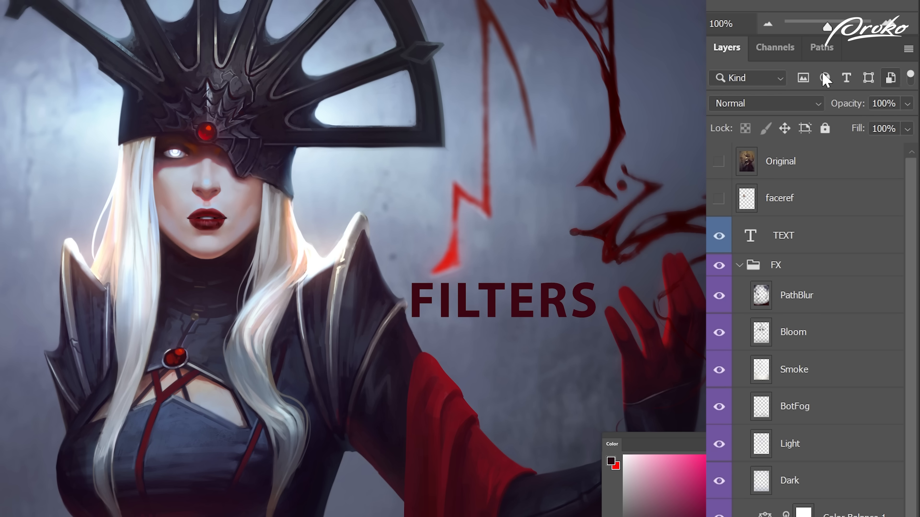
pyautogui.click(808, 80)
pyautogui.click(810, 79)
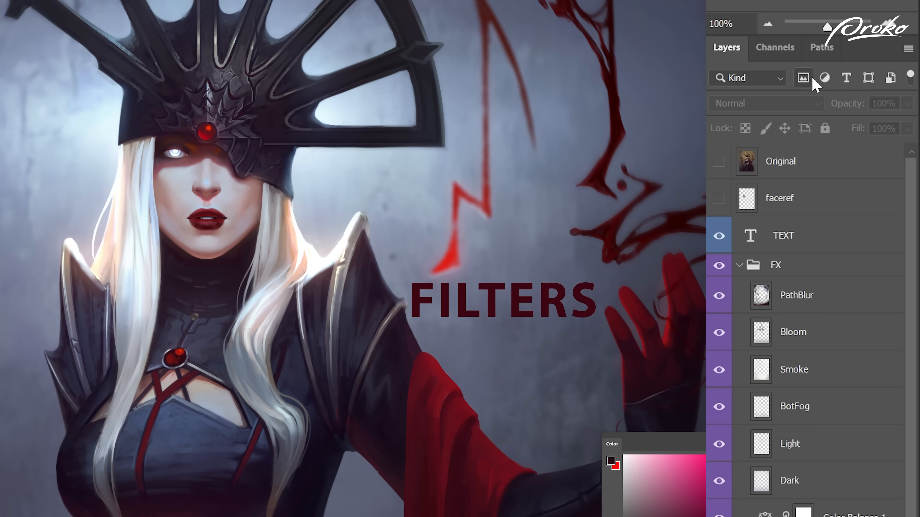
pyautogui.click(825, 78)
pyautogui.click(825, 78)
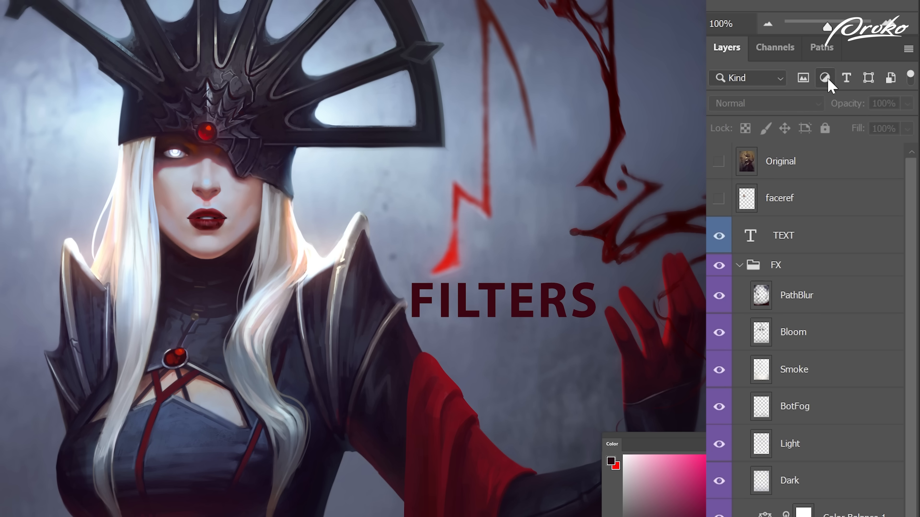
# Filter the list to type layers and toggle layer filtering off and on again.
pyautogui.click(847, 79)
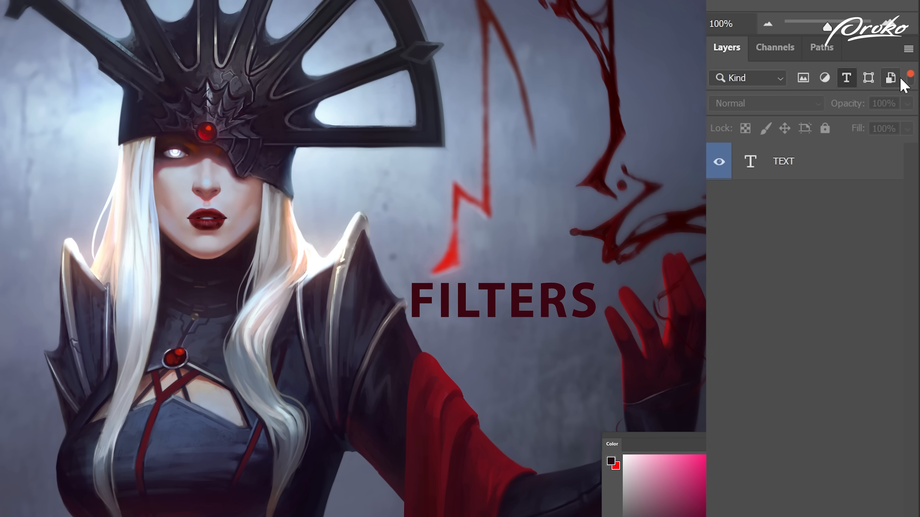
pyautogui.click(911, 80)
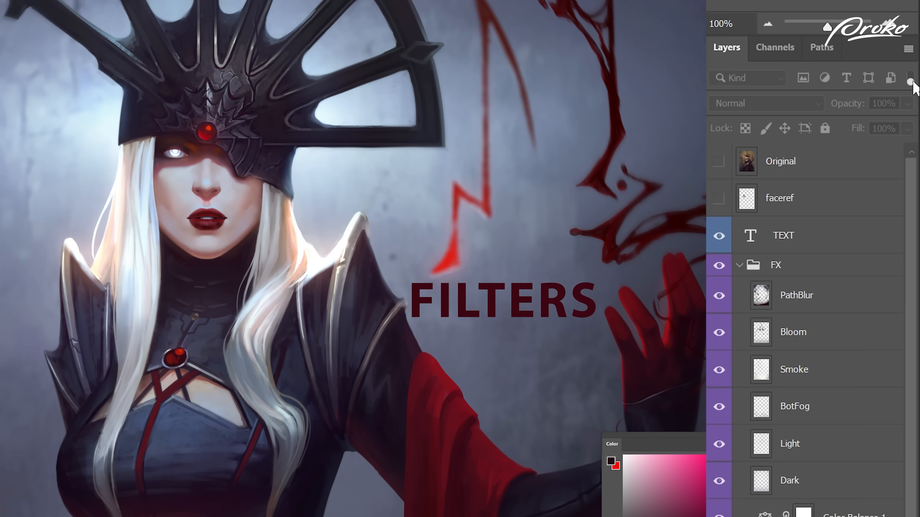
pyautogui.click(911, 80)
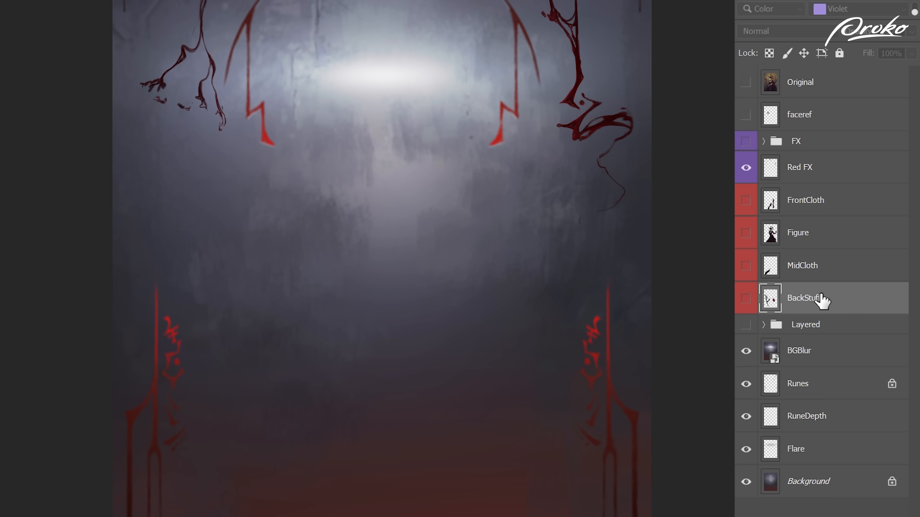
# Show the BackStuff, MidCloth, Figure and FrontCloth layers.
pyautogui.click(746, 300)
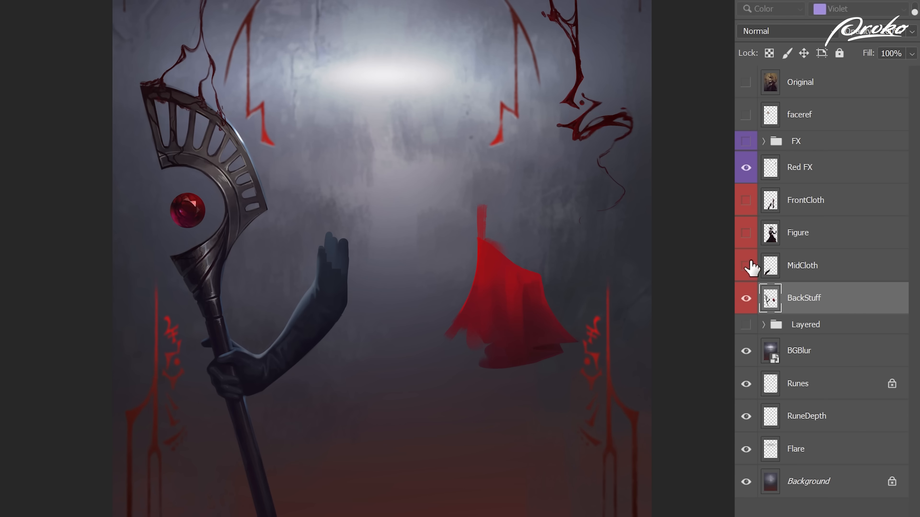
pyautogui.click(746, 267)
pyautogui.click(746, 234)
pyautogui.click(746, 200)
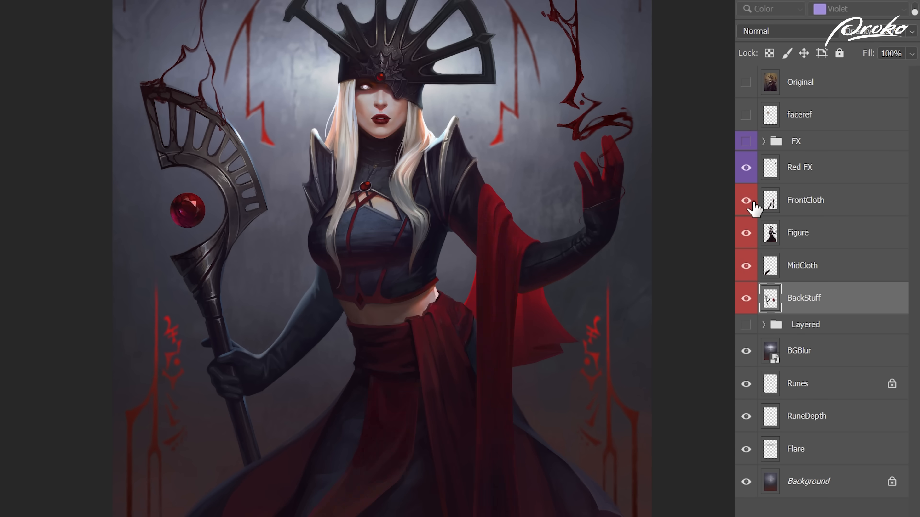
# Merge FrontCloth down through Figure and MidCloth into BackStuff, and toggle the merged layer's visibility to check it.
pyautogui.click(834, 201)
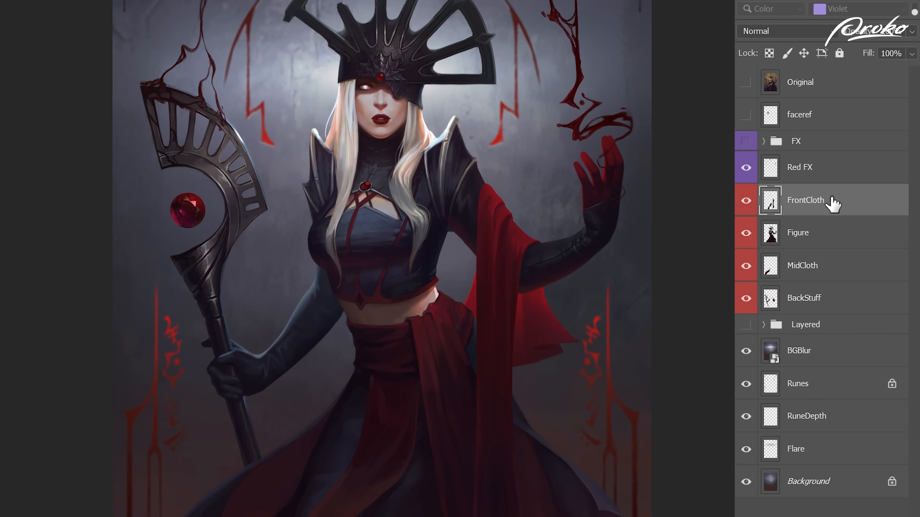
pyautogui.hotkey('ctrl', 'e')
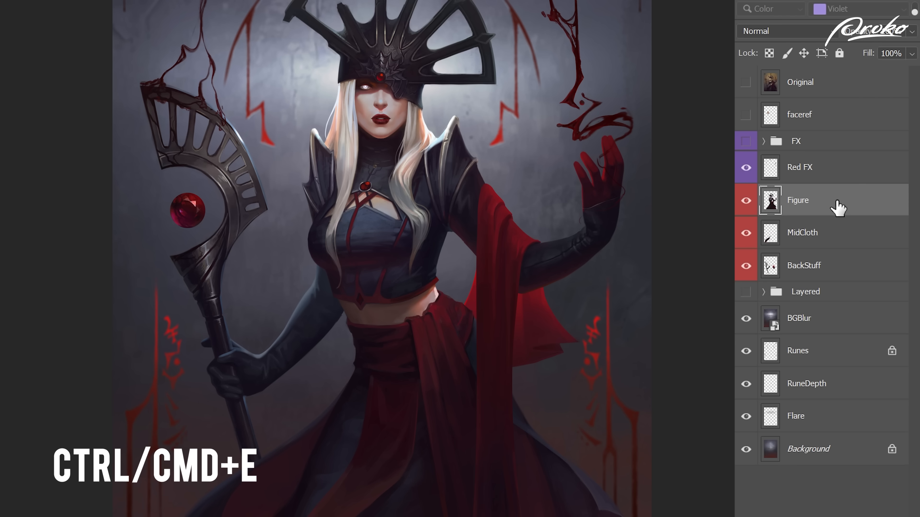
pyautogui.hotkey('ctrl', 'e')
pyautogui.hotkey('ctrl', 'e')
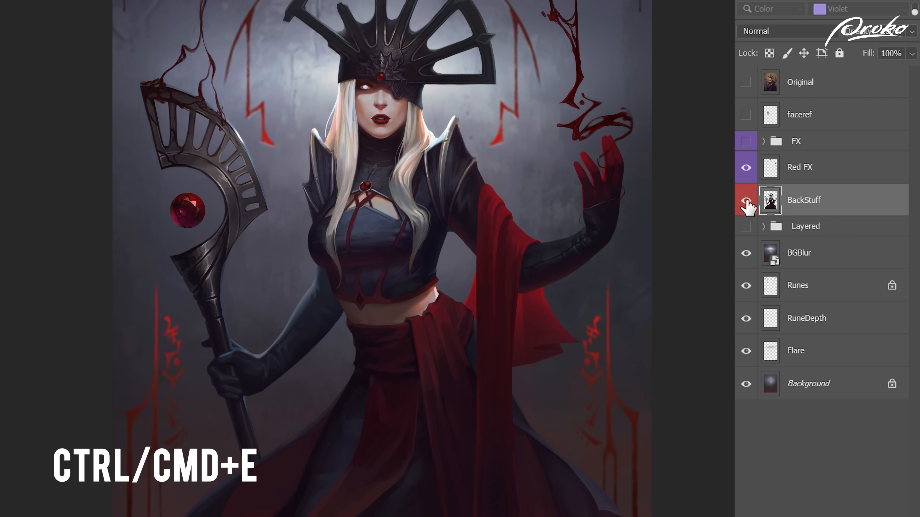
pyautogui.click(746, 201)
pyautogui.click(746, 200)
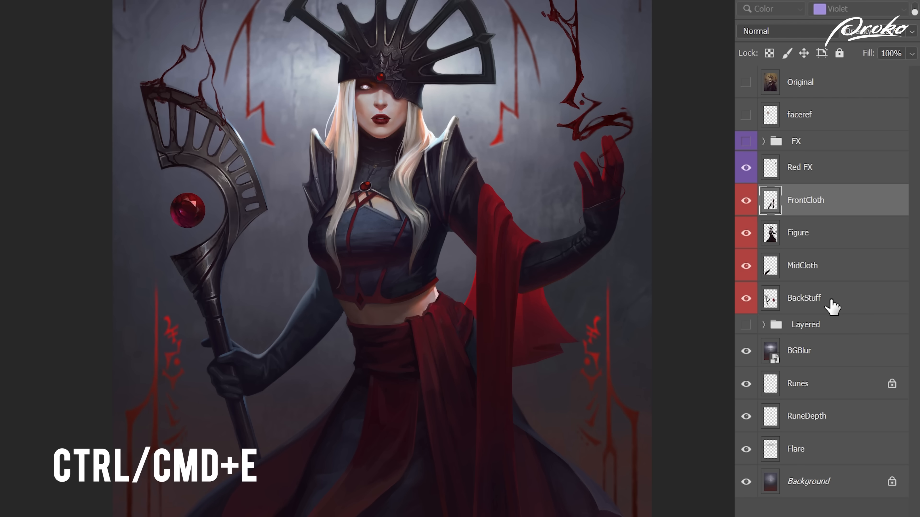
# Merge the FrontCloth, Figure, MidCloth and BackStuff layers into one layer and rename it Figure.
pyautogui.keyDown('shift'); pyautogui.click(831, 302); pyautogui.keyUp('shift')
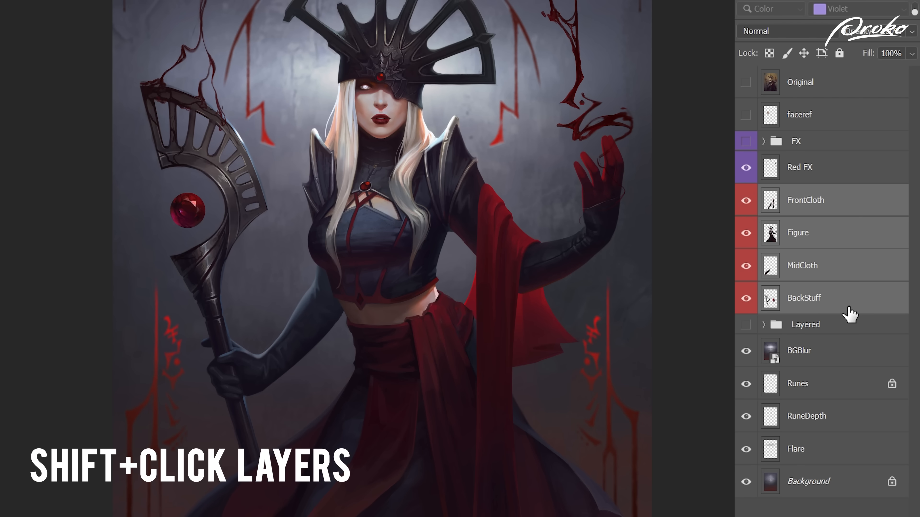
pyautogui.hotkey('ctrl', 'e')
pyautogui.doubleClick(805, 206)
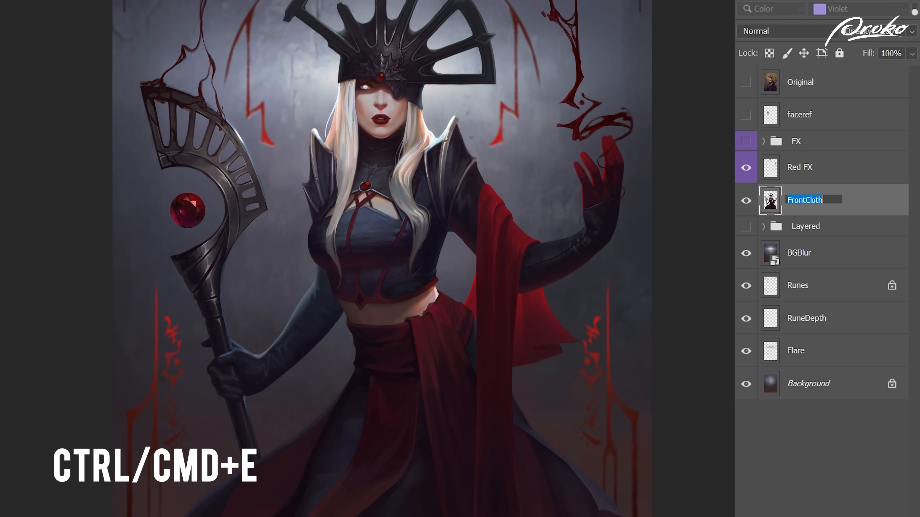
pyautogui.write('Figure')
pyautogui.press('Return')
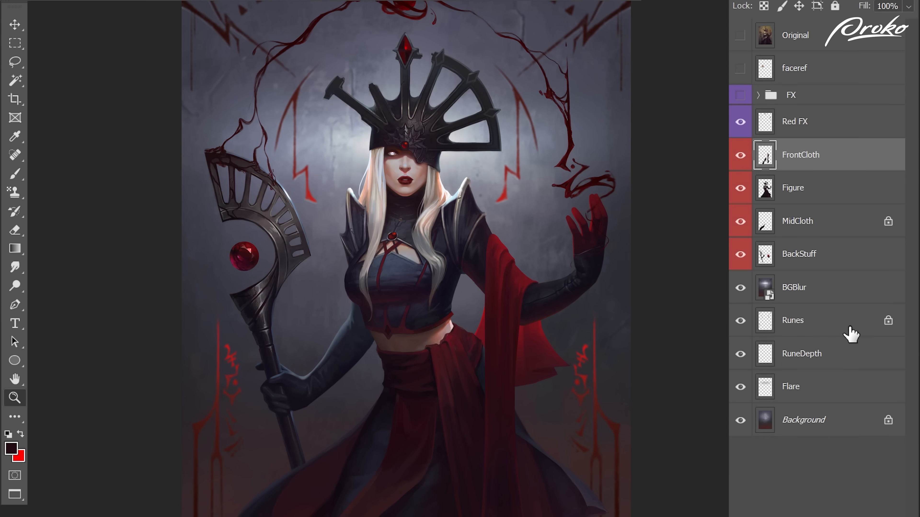
# Create an empty group named Character above the FrontCloth layer, and delete the group.
pyautogui.click(846, 505)
pyautogui.doubleClick(798, 109)
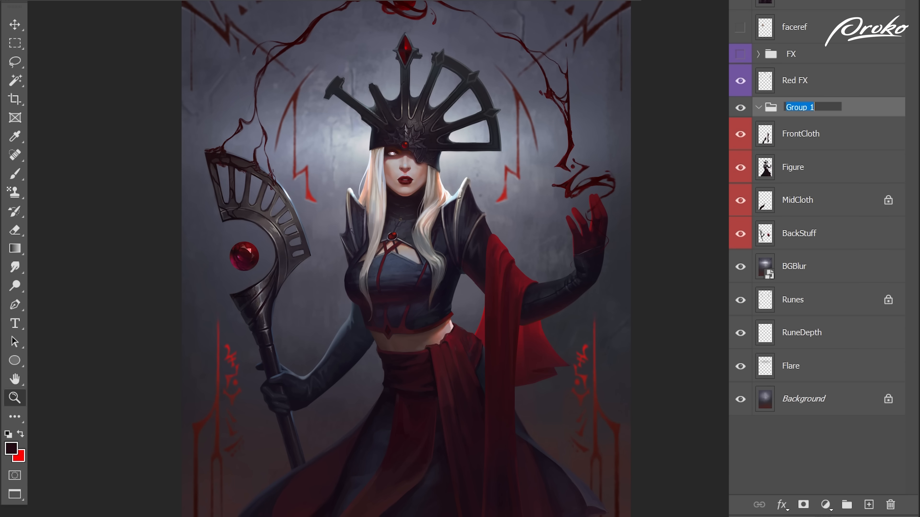
pyautogui.write('Character')
pyautogui.press('Return')
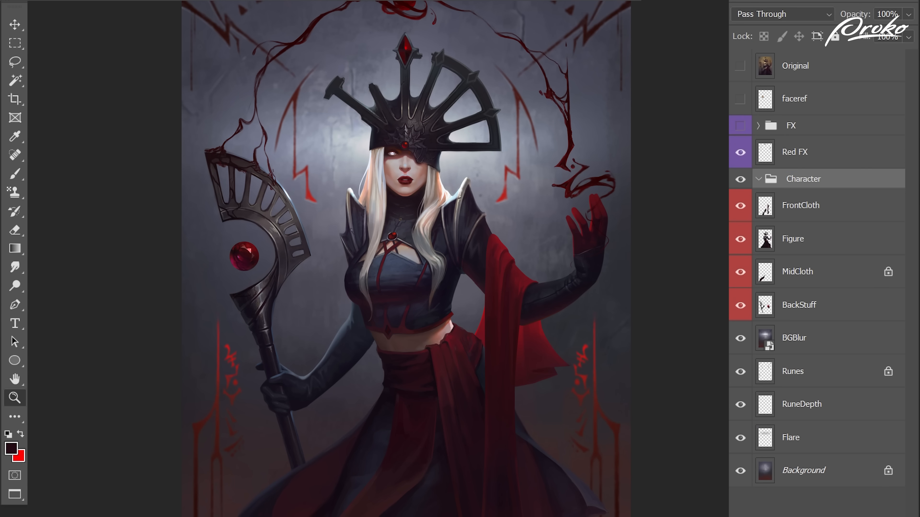
pyautogui.press('Delete')
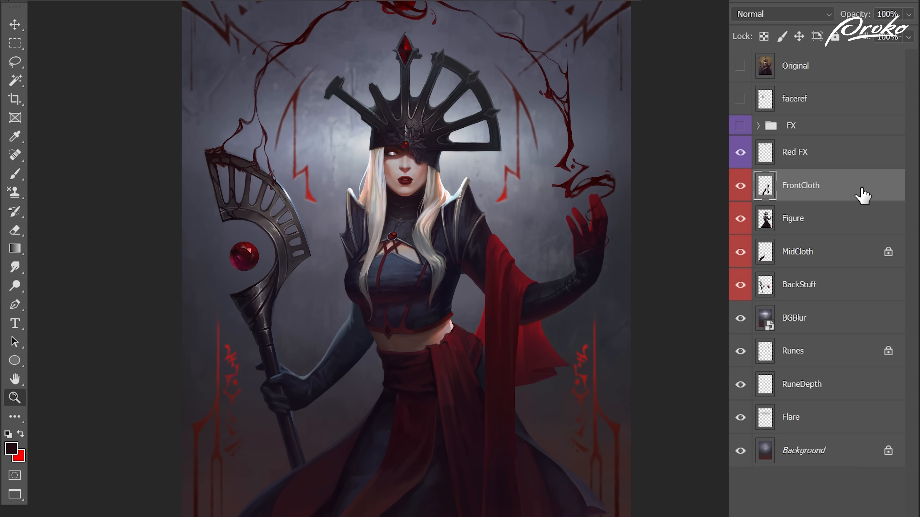
# Group the FrontCloth, Figure, MidCloth and BackStuff layers together and name the group Character.
pyautogui.keyDown('shift'); pyautogui.click(837, 228); pyautogui.keyUp('shift')
pyautogui.keyDown('shift'); pyautogui.click(833, 263); pyautogui.keyUp('shift')
pyautogui.keyDown('shift'); pyautogui.click(828, 294); pyautogui.keyUp('shift')
pyautogui.hotkey('ctrl', 'g')
pyautogui.doubleClick(797, 179)
pyautogui.write('Characte')
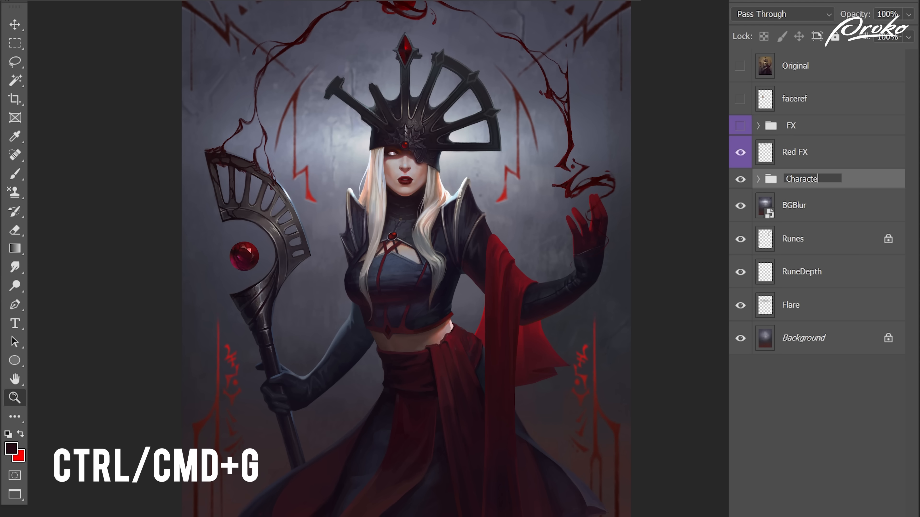
pyautogui.write('r')
pyautogui.press('Return')
# Expand the Character group, try reordering its layers, and select FrontCloth and Figure together.
pyautogui.click(758, 179)
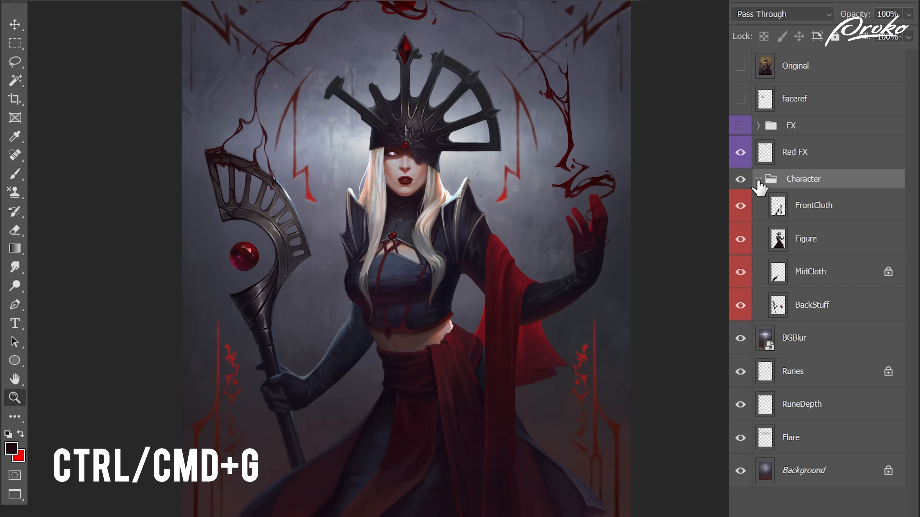
pyautogui.moveTo(838, 214); pyautogui.dragTo(838, 163)
pyautogui.moveTo(831, 240); pyautogui.dragTo(840, 261)
pyautogui.keyDown('shift'); pyautogui.click(842, 193); pyautogui.keyUp('shift')
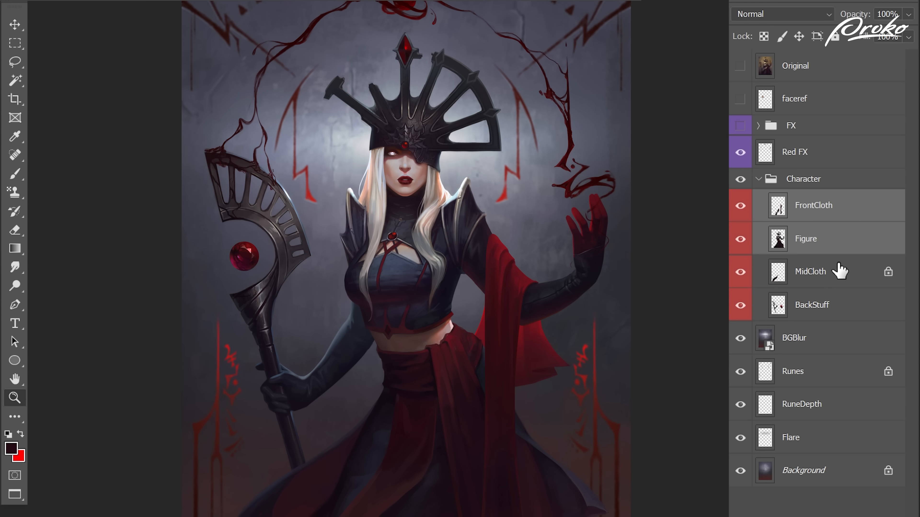
# Try the opacity control on the whole Character group and set its blend mode to Difference.
pyautogui.click(828, 179)
pyautogui.moveTo(868, 17)
pyautogui.mouseDown()
pyautogui.moveTo(854, 19)
pyautogui.moveTo(869, 16)
pyautogui.mouseUp()
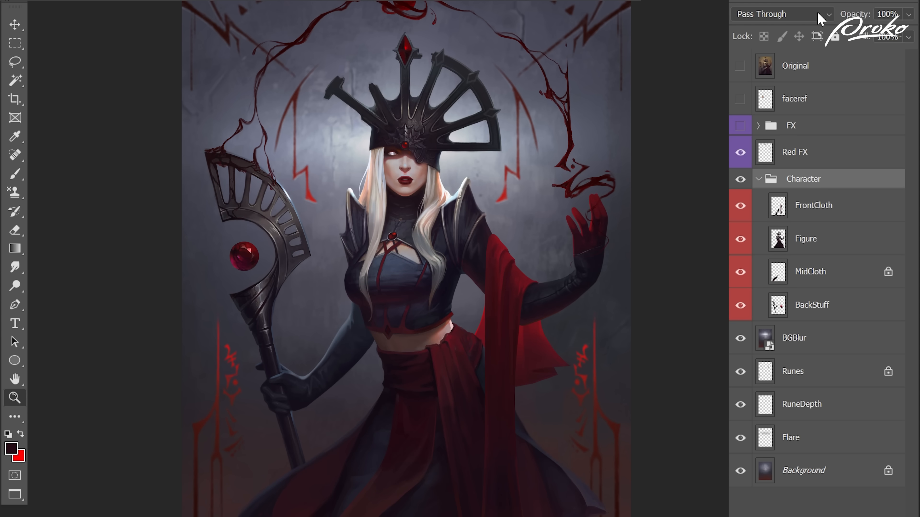
pyautogui.click(814, 15)
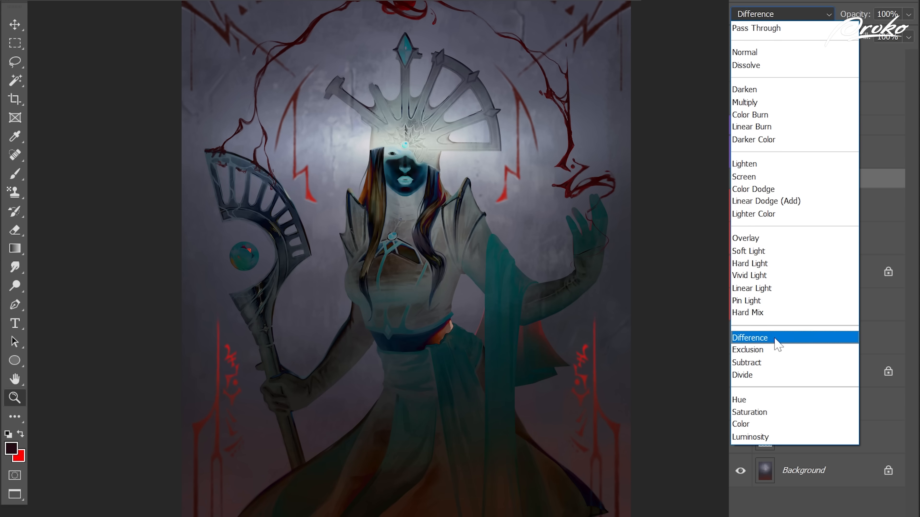
pyautogui.click(775, 338)
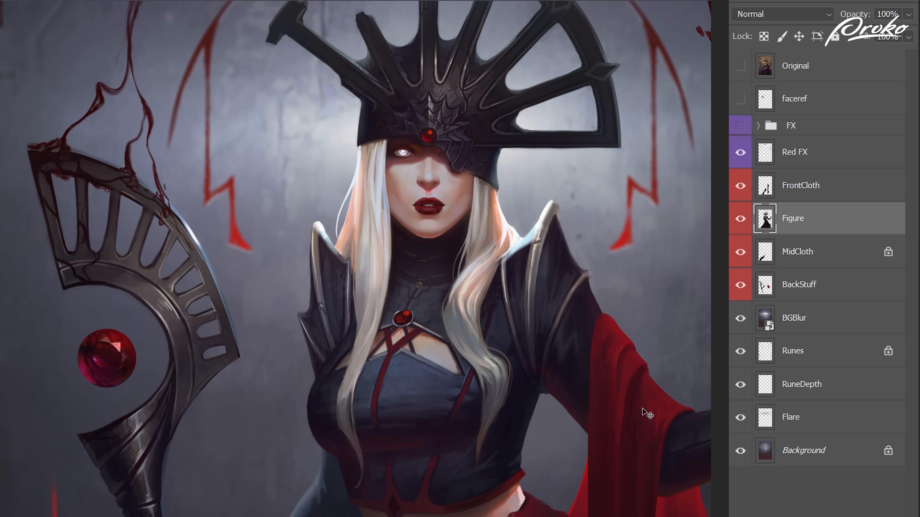
# Create a new layer named Clipping Mask above the Figure layer and clip it to Figure.
pyautogui.hotkey('ctrl', 'shift', 'n')
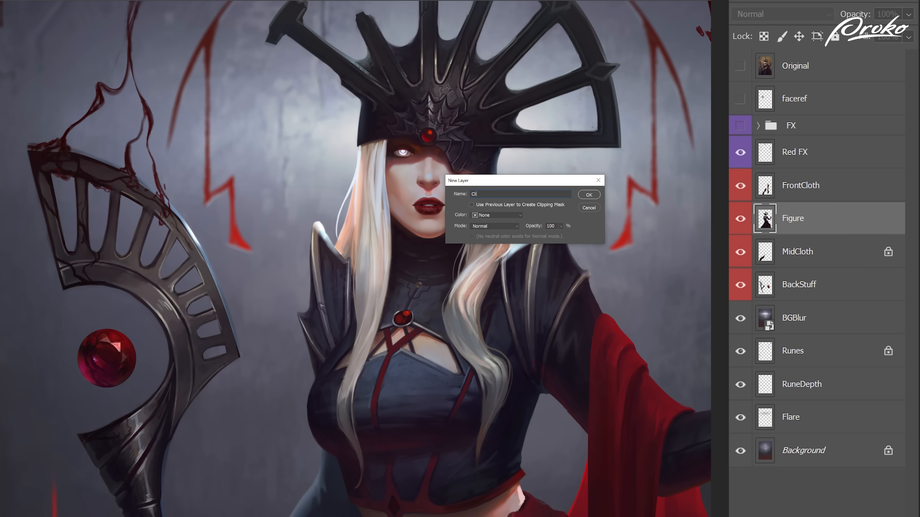
pyautogui.write('Clipping Mask')
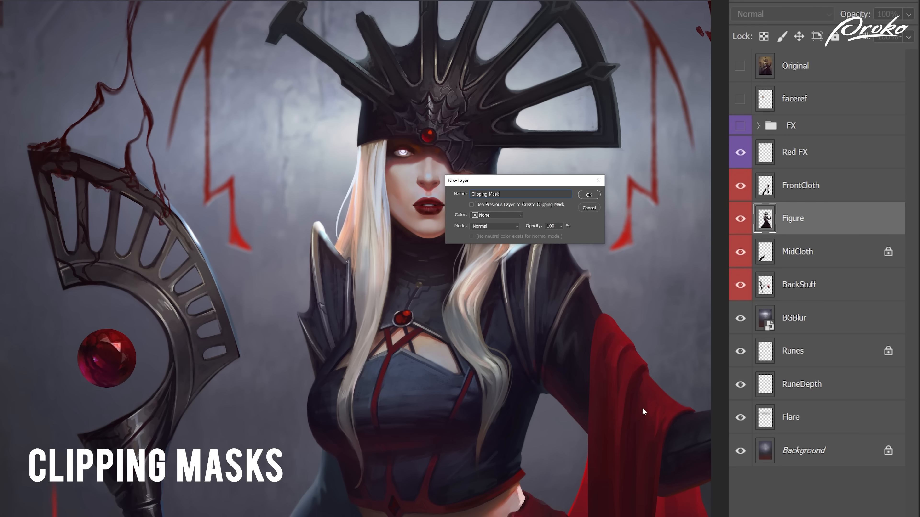
pyautogui.press('Return')
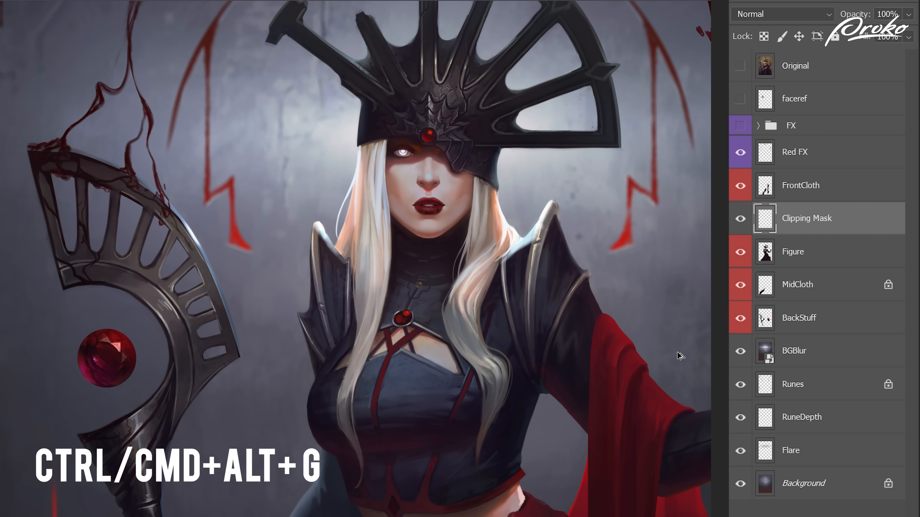
pyautogui.hotkey('ctrl', 'alt', 'g')
# Enlarge the brush and paint broad red strokes over the figure's head and shoulders on the Clipping Mask layer.
pyautogui.press(']')
pyautogui.press(']')
pyautogui.press(']')
pyautogui.press(']')
pyautogui.press(']')
pyautogui.press(']')
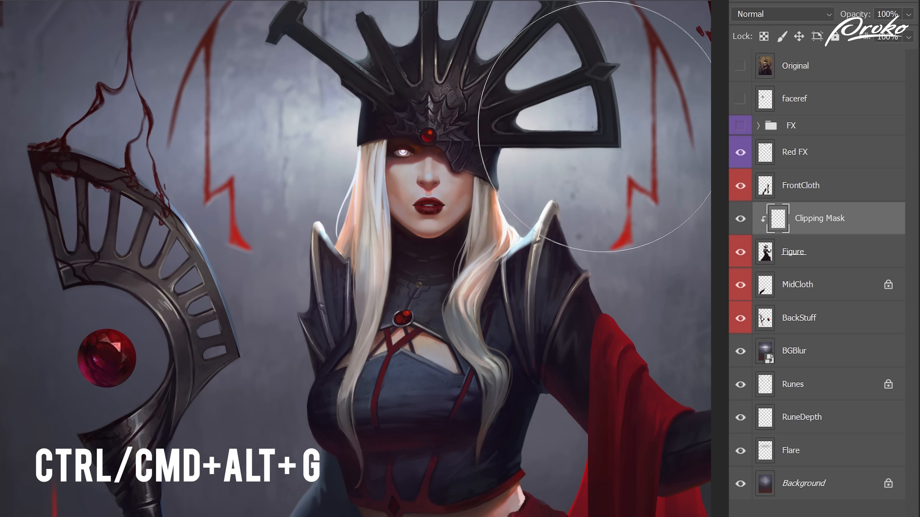
pyautogui.moveTo(582, 139)
pyautogui.mouseDown()
pyautogui.moveTo(447, 176)
pyautogui.moveTo(395, 295)
pyautogui.moveTo(273, 405)
pyautogui.moveTo(379, 359)
pyautogui.moveTo(596, 226)
pyautogui.mouseUp()
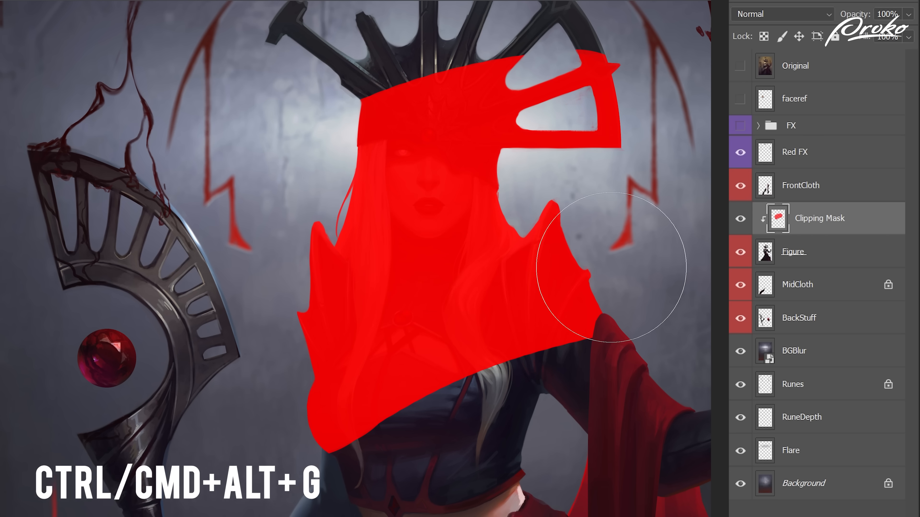
# Release the Clipping Mask layer from the Figure layer and clip it again, twice.
pyautogui.keyDown('alt'); pyautogui.click(821, 229); pyautogui.keyUp('alt')
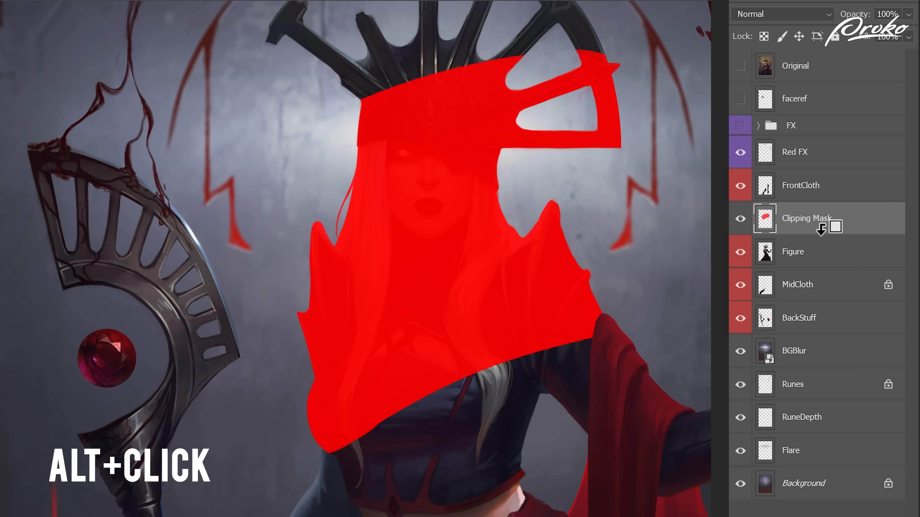
pyautogui.keyDown('alt'); pyautogui.click(821, 229); pyautogui.keyUp('alt')
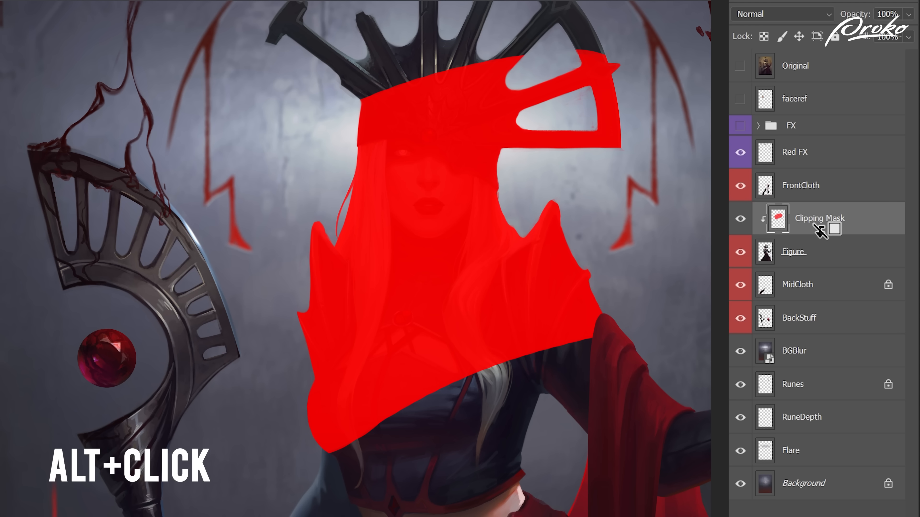
pyautogui.keyDown('alt'); pyautogui.click(820, 231); pyautogui.keyUp('alt')
pyautogui.keyDown('alt'); pyautogui.click(819, 230); pyautogui.keyUp('alt')
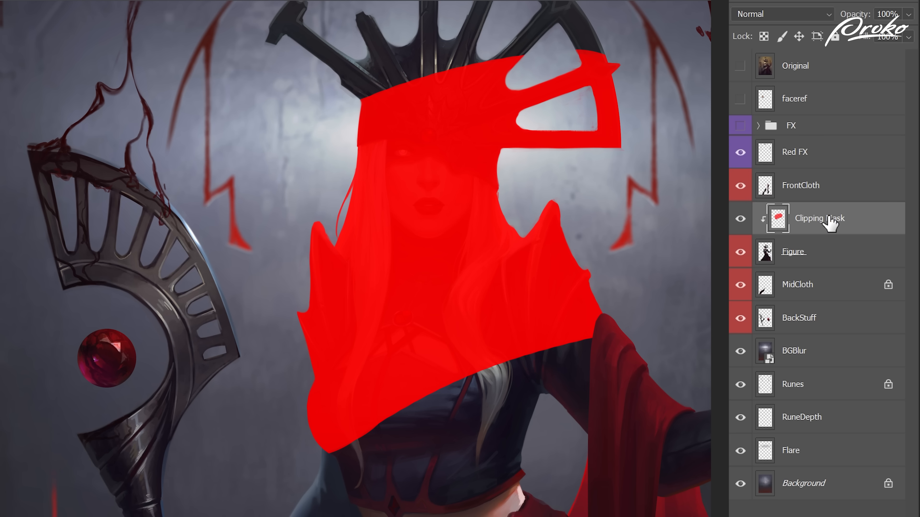
# Clear the red paint from the Clipping Mask layer, and paint the hair dark using a colour sampled from the clothing.
pyautogui.press('Delete')
pyautogui.keyDown('alt'); pyautogui.click(537, 346); pyautogui.keyUp('alt')
pyautogui.press('[')
pyautogui.press('[')
pyautogui.press('[')
pyautogui.press('[')
pyautogui.press('[')
pyautogui.press('[')
pyautogui.moveTo(517, 205)
pyautogui.mouseDown()
pyautogui.moveTo(497, 201)
pyautogui.moveTo(491, 191)
pyautogui.moveTo(479, 284)
pyautogui.moveTo(507, 242)
pyautogui.moveTo(481, 262)
pyautogui.moveTo(486, 231)
pyautogui.moveTo(469, 289)
pyautogui.moveTo(462, 338)
pyautogui.moveTo(466, 310)
pyautogui.moveTo(489, 364)
pyautogui.moveTo(471, 341)
pyautogui.moveTo(479, 437)
pyautogui.mouseUp()
pyautogui.press('[')
pyautogui.press('[')
pyautogui.press('[')
pyautogui.press('[')
pyautogui.moveTo(373, 149); pyautogui.dragTo(349, 438)
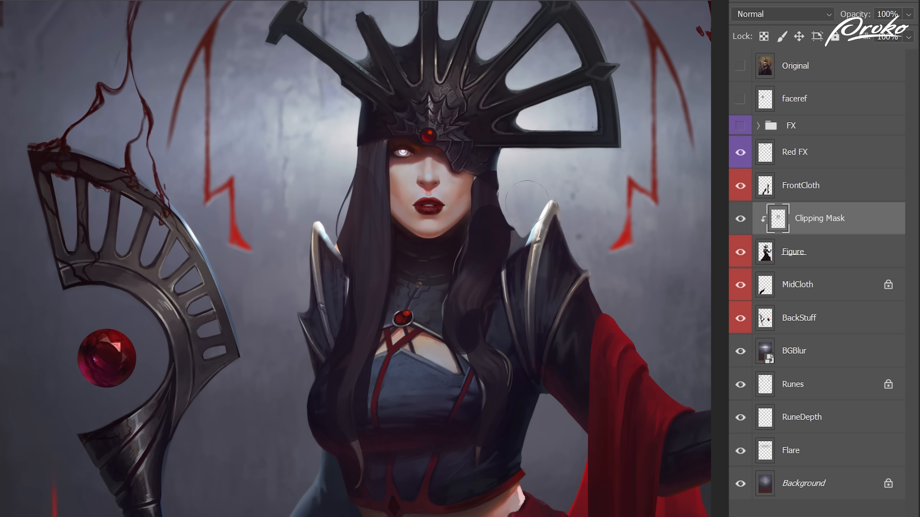
# Toggle the Clipping Mask layer's visibility to compare the dark and blonde hair, and delete the layer.
pyautogui.click(740, 218)
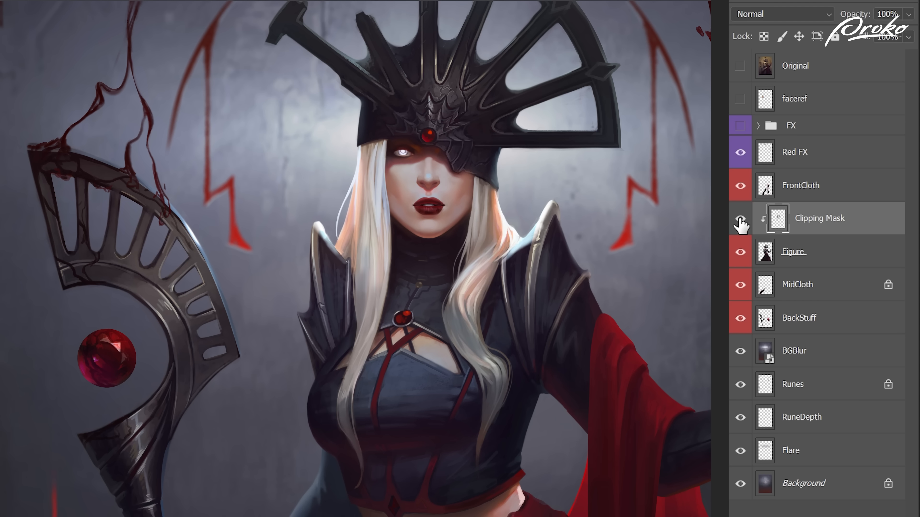
pyautogui.click(740, 219)
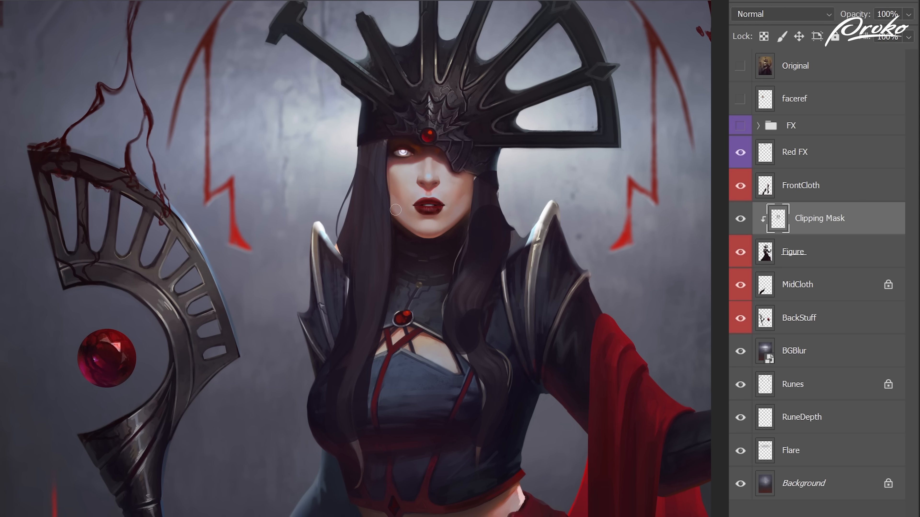
pyautogui.click(740, 219)
pyautogui.press('Delete')
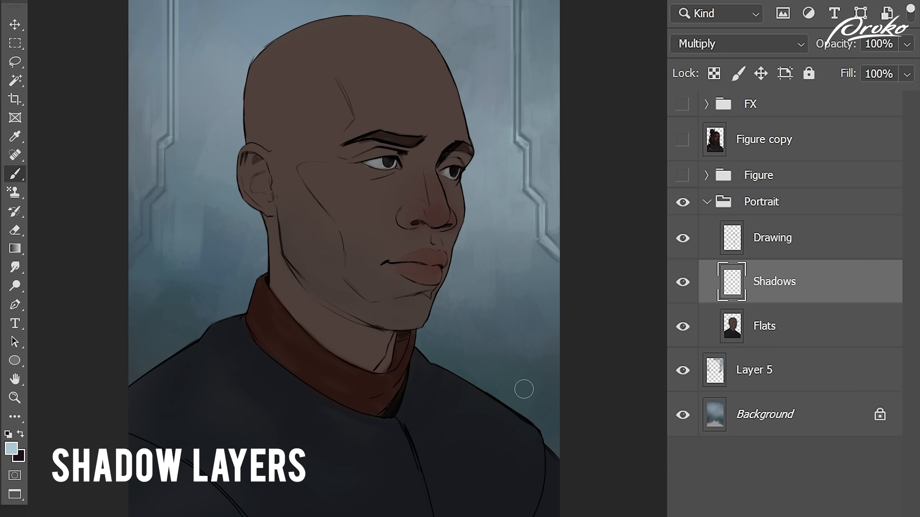
# In the portrait document, clip the Shadows layer to Flats and set its blend mode to Multiply.
pyautogui.click(792, 333)
pyautogui.click(813, 290)
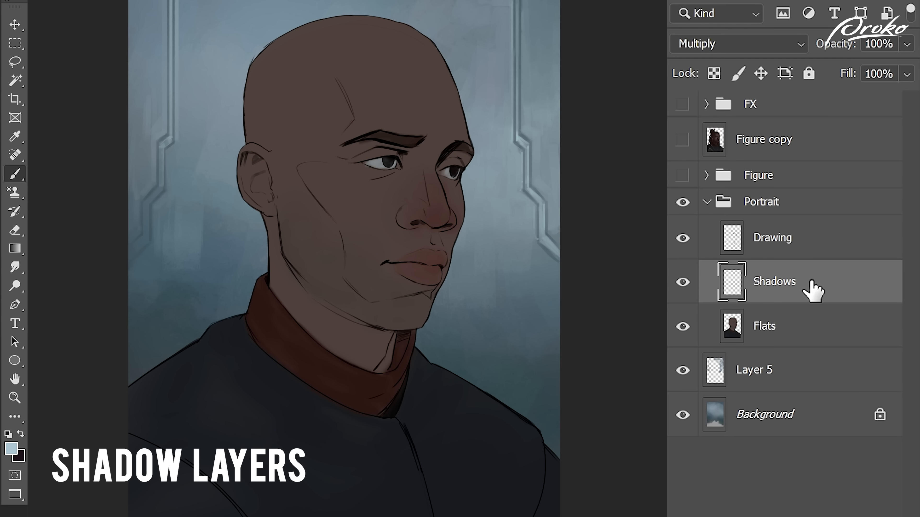
pyautogui.keyDown('alt'); pyautogui.click(807, 301); pyautogui.keyUp('alt')
pyautogui.click(728, 44)
pyautogui.click(700, 127)
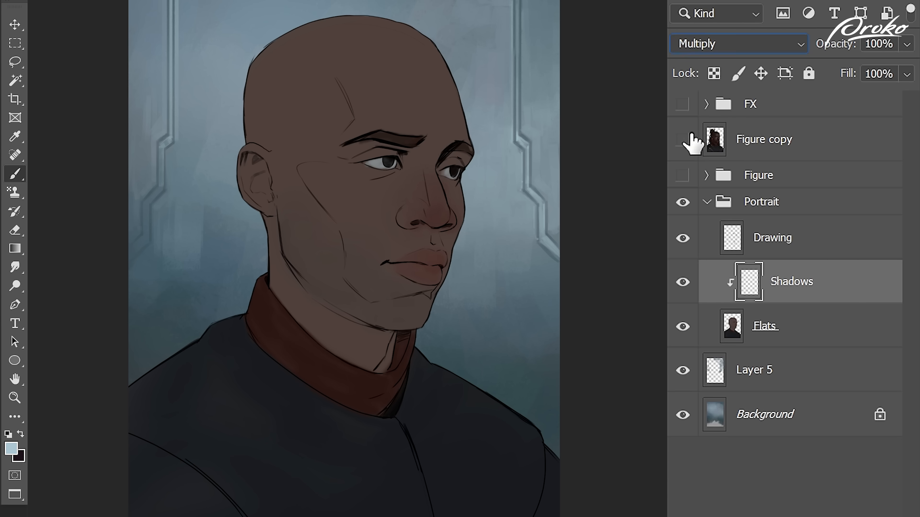
# Paint shadows over the side of the head, the cheek, the jaw and the neck on the Shadows layer.
pyautogui.moveTo(328, 15)
pyautogui.mouseDown()
pyautogui.moveTo(337, 98)
pyautogui.moveTo(311, 210)
pyautogui.moveTo(333, 279)
pyautogui.moveTo(314, 99)
pyautogui.moveTo(287, 25)
pyautogui.moveTo(280, 284)
pyautogui.moveTo(352, 314)
pyautogui.mouseUp()
pyautogui.press('[')
pyautogui.press('[')
pyautogui.press('[')
pyautogui.press('[')
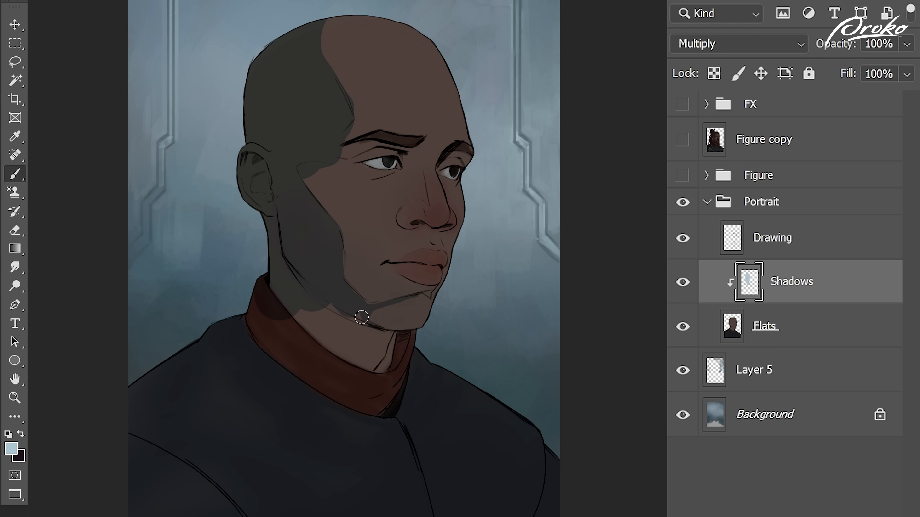
pyautogui.press(']')
pyautogui.press(']')
pyautogui.press(']')
pyautogui.moveTo(382, 329)
pyautogui.mouseDown()
pyautogui.moveTo(318, 333)
pyautogui.moveTo(318, 302)
pyautogui.moveTo(312, 321)
pyautogui.moveTo(278, 289)
pyautogui.mouseUp()
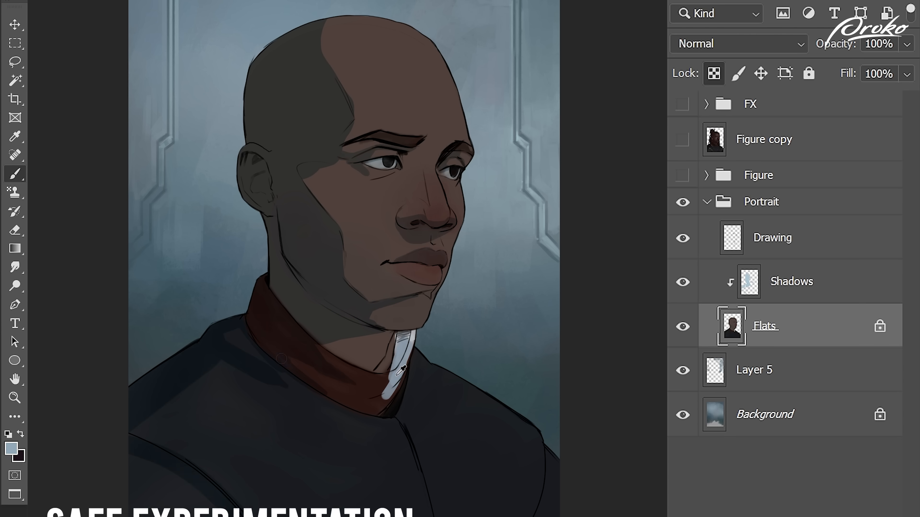
# Recolour the man's collar pale bluish white on the transparency-locked Flats layer.
pyautogui.moveTo(404, 339); pyautogui.dragTo(383, 405)
pyautogui.moveTo(262, 280)
pyautogui.mouseDown()
pyautogui.moveTo(257, 289)
pyautogui.moveTo(312, 357)
pyautogui.moveTo(384, 406)
pyautogui.moveTo(344, 406)
pyautogui.moveTo(316, 373)
pyautogui.mouseUp()
pyautogui.moveTo(264, 335); pyautogui.dragTo(259, 325)
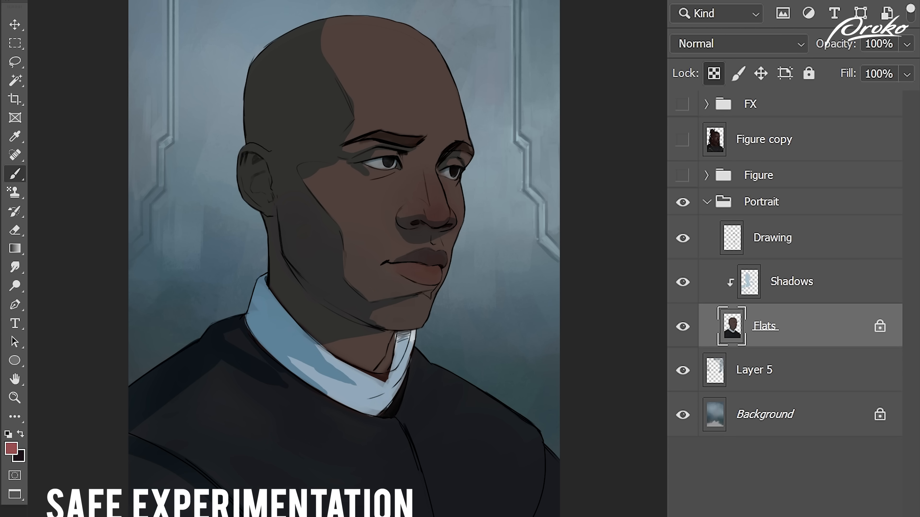
# Recolour the man's jacket red on the Flats layer, adjusting the brush size for the areas around the collar.
pyautogui.moveTo(436, 360)
pyautogui.mouseDown()
pyautogui.moveTo(413, 448)
pyautogui.moveTo(382, 456)
pyautogui.moveTo(294, 427)
pyautogui.moveTo(216, 349)
pyautogui.moveTo(158, 439)
pyautogui.moveTo(323, 507)
pyautogui.moveTo(353, 472)
pyautogui.moveTo(503, 472)
pyautogui.moveTo(381, 512)
pyautogui.mouseUp()
pyautogui.press('[')
pyautogui.press('[')
pyautogui.press('[')
pyautogui.press('[')
pyautogui.press('[')
pyautogui.press('[')
pyautogui.press('[')
pyautogui.press('[')
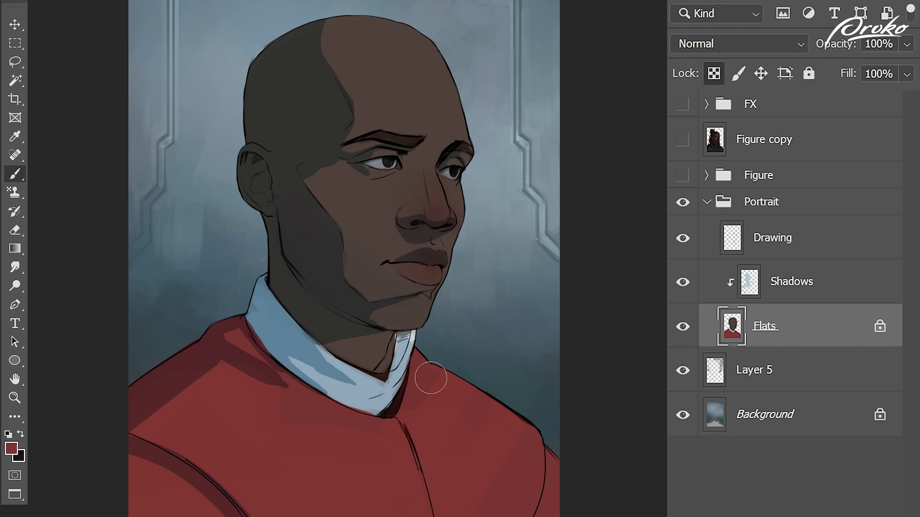
pyautogui.press(']')
pyautogui.press(']')
pyautogui.moveTo(368, 441); pyautogui.dragTo(292, 412)
# Sample a colour near the collar, choose another brush preset and paint over the lower part of the jacket.
pyautogui.press(']')
pyautogui.press('[')
pyautogui.press('[')
pyautogui.press('[')
pyautogui.press('[')
pyautogui.press('[')
pyautogui.press('[')
pyautogui.keyDown('alt'); pyautogui.click(399, 404); pyautogui.keyUp('alt')
pyautogui.rightClick(441, 460)
pyautogui.doubleClick(586, 343)
pyautogui.press(']')
pyautogui.press(']')
pyautogui.press(']')
pyautogui.press(']')
pyautogui.moveTo(601, 460)
pyautogui.mouseDown()
pyautogui.moveTo(218, 516)
pyautogui.moveTo(431, 514)
pyautogui.mouseUp()
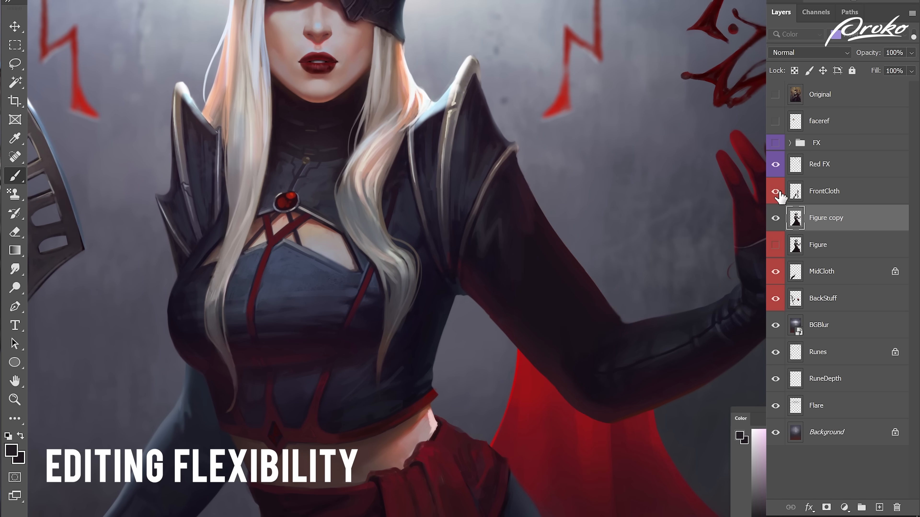
# In the character painting, create a new layer named Trim above FrontCloth, clipped to FrontCloth.
pyautogui.hotkey('ctrl', 'shift', 'n')
pyautogui.write('Trim')
pyautogui.press('Return')
# Pick a pale bluish-white colour and paint trim lines along both edges of the red shoulder cloth on the Trim layer.
pyautogui.moveTo(758, 438); pyautogui.dragTo(759, 442)
pyautogui.scroll(5, 695, 358)
pyautogui.moveTo(592, 260); pyautogui.dragTo(511, 295)
pyautogui.moveTo(549, 266); pyautogui.dragTo(506, 322)
pyautogui.moveTo(517, 305); pyautogui.dragTo(490, 402)
pyautogui.moveTo(501, 362); pyautogui.dragTo(486, 508)
pyautogui.moveTo(410, 69)
pyautogui.mouseDown()
pyautogui.moveTo(376, 50)
pyautogui.moveTo(347, 121)
pyautogui.moveTo(338, 515)
pyautogui.mouseUp()
pyautogui.moveTo(536, 256); pyautogui.dragTo(521, 284)
pyautogui.moveTo(559, 257); pyautogui.dragTo(519, 275)
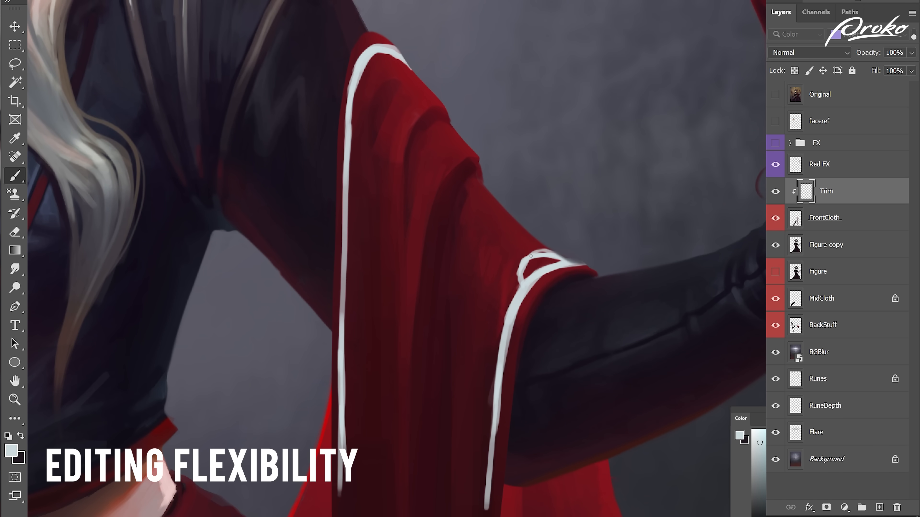
# Add small ornamental strokes beside the trim at the forearm fold and a second line along the cloth's long edge.
pyautogui.moveTo(488, 222); pyautogui.dragTo(523, 258)
pyautogui.moveTo(499, 230); pyautogui.dragTo(529, 256)
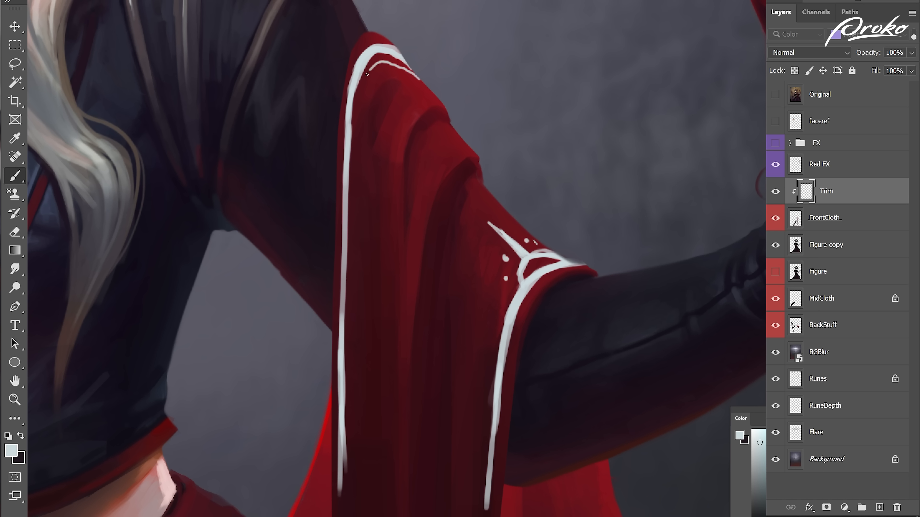
pyautogui.moveTo(355, 165)
pyautogui.mouseDown()
pyautogui.moveTo(366, 274)
pyautogui.moveTo(358, 485)
pyautogui.mouseUp()
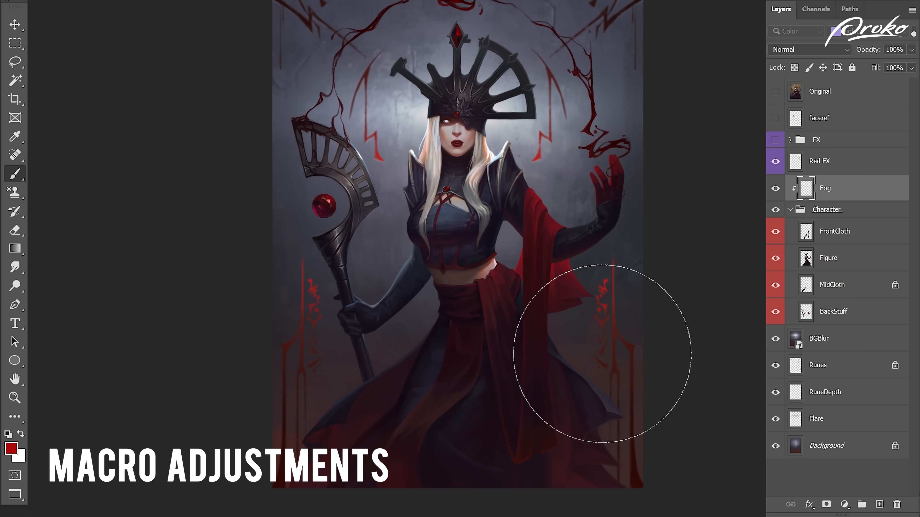
# Paint large soft red strokes over the lower part of the character on the Fog layer clipped to the Character group.
pyautogui.moveTo(603, 353)
pyautogui.mouseDown()
pyautogui.moveTo(548, 349)
pyautogui.moveTo(308, 437)
pyautogui.moveTo(615, 514)
pyautogui.moveTo(204, 492)
pyautogui.moveTo(355, 294)
pyautogui.moveTo(317, 313)
pyautogui.moveTo(442, 354)
pyautogui.mouseUp()
pyautogui.moveTo(607, 296)
pyautogui.mouseDown()
pyautogui.moveTo(650, 391)
pyautogui.moveTo(610, 516)
pyautogui.moveTo(553, 516)
pyautogui.moveTo(614, 387)
pyautogui.mouseUp()
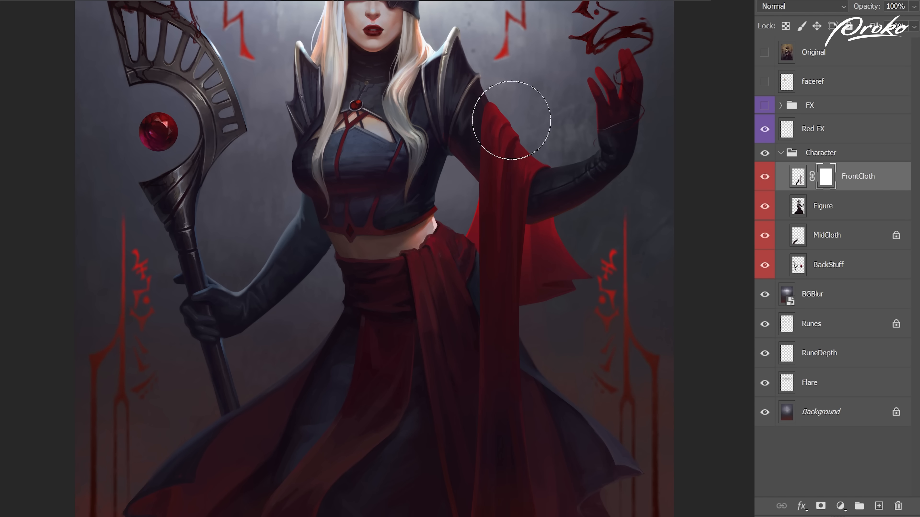
# Hide the red cloth falling over the front shoulder and arm by painting black on the FrontCloth layer's mask.
pyautogui.moveTo(487, 150)
pyautogui.mouseDown()
pyautogui.moveTo(524, 147)
pyautogui.moveTo(497, 235)
pyautogui.moveTo(513, 223)
pyautogui.moveTo(504, 258)
pyautogui.mouseUp()
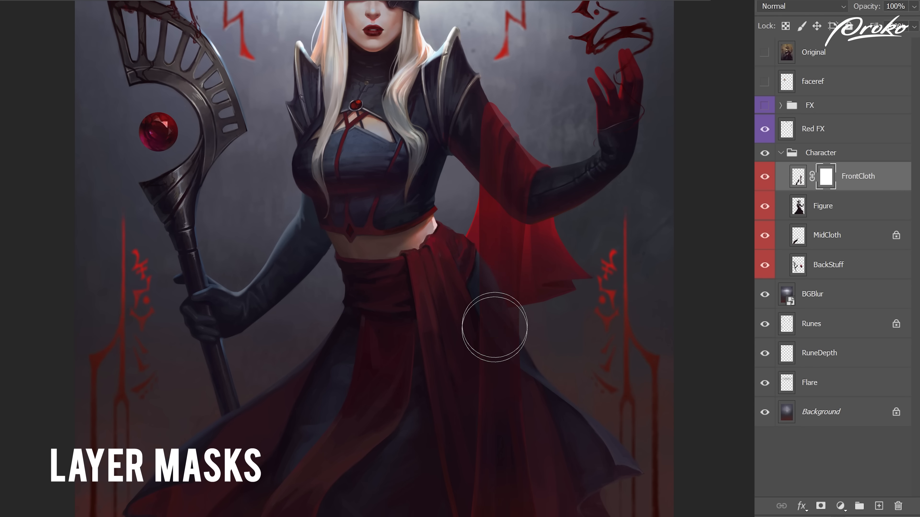
pyautogui.moveTo(498, 222)
pyautogui.mouseDown()
pyautogui.moveTo(505, 148)
pyautogui.moveTo(522, 141)
pyautogui.moveTo(507, 156)
pyautogui.mouseUp()
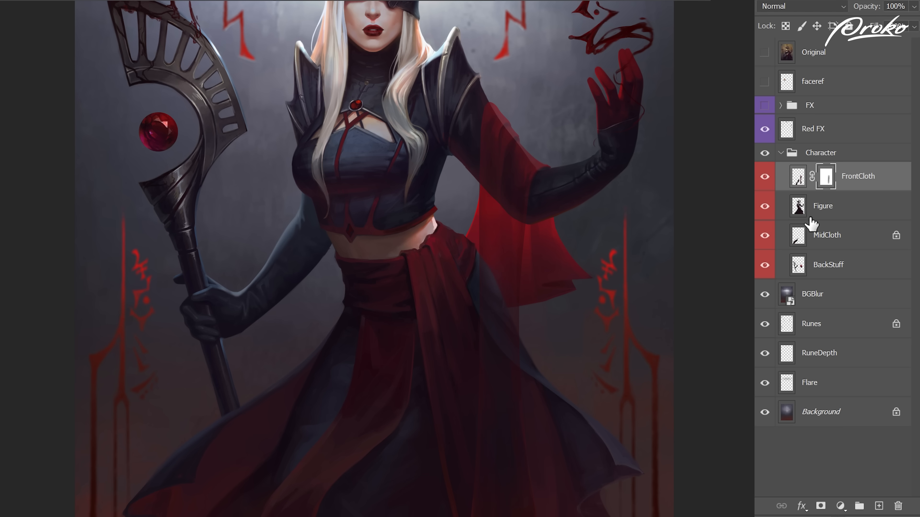
# Add a layer mask to the BackStuff layer and paint a soft red blob beside the skirt on the layer itself.
pyautogui.moveTo(565, 253); pyautogui.dragTo(569, 268)
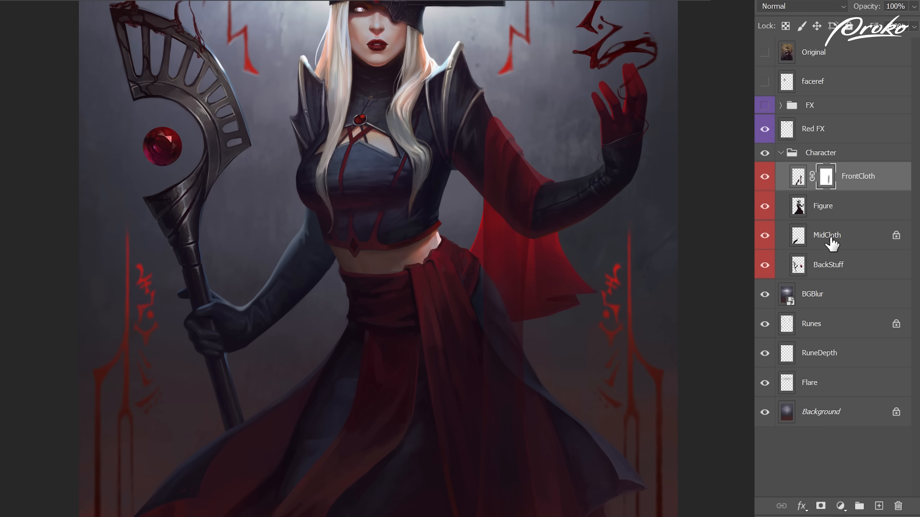
pyautogui.click(829, 268)
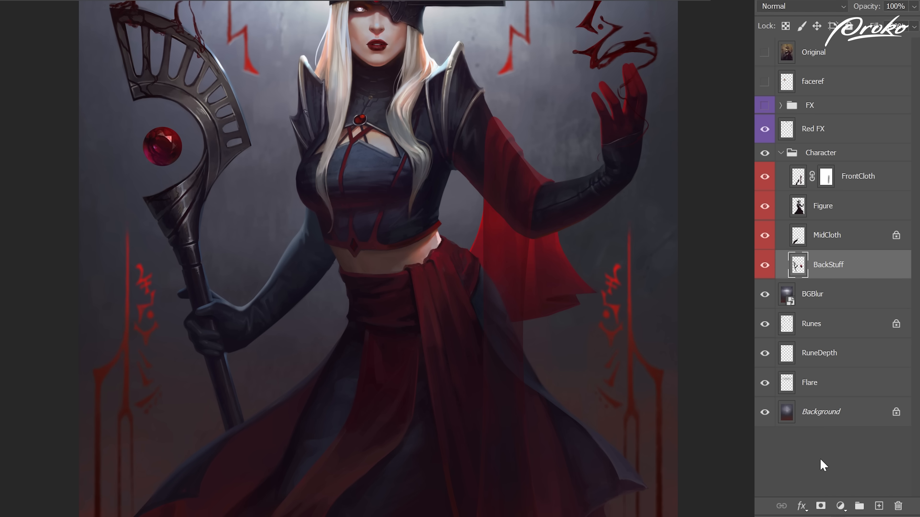
pyautogui.click(821, 507)
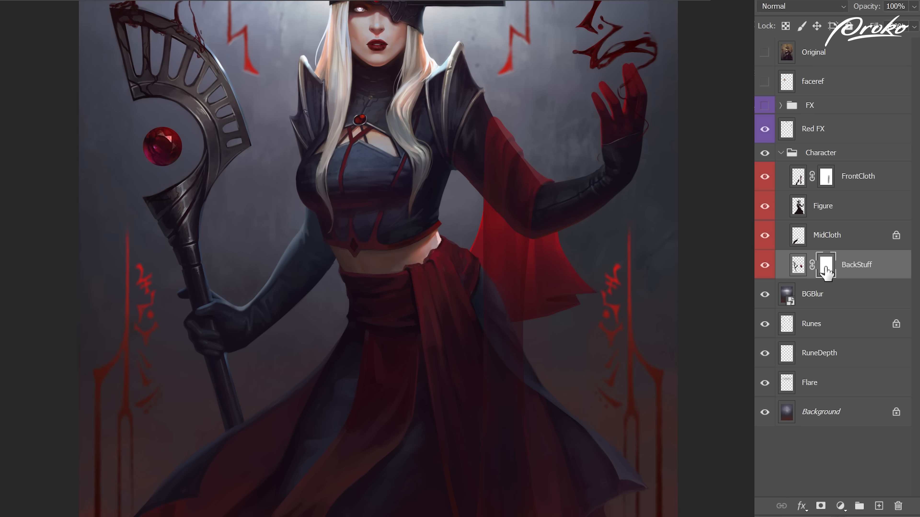
pyautogui.click(809, 272)
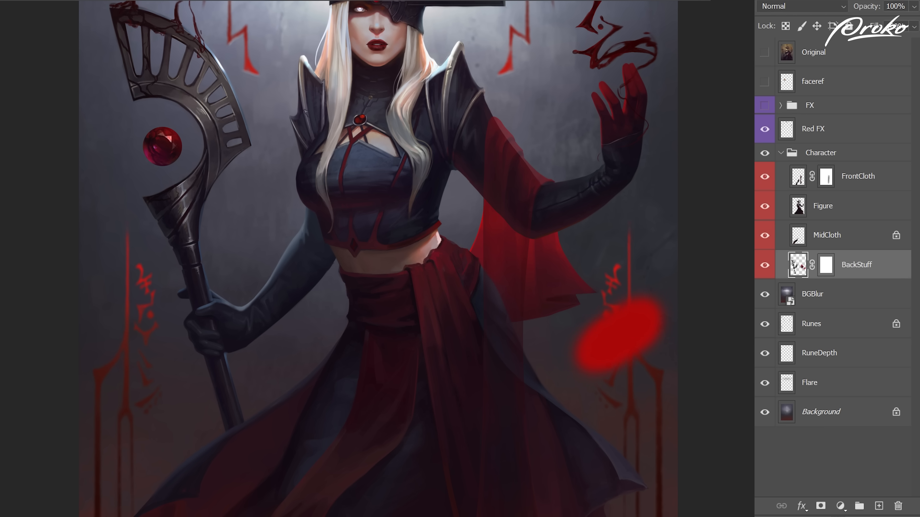
# Hide the red blob beside the skirt by painting black on the BackStuff layer's mask.
pyautogui.click(828, 271)
pyautogui.moveTo(652, 332); pyautogui.dragTo(629, 361)
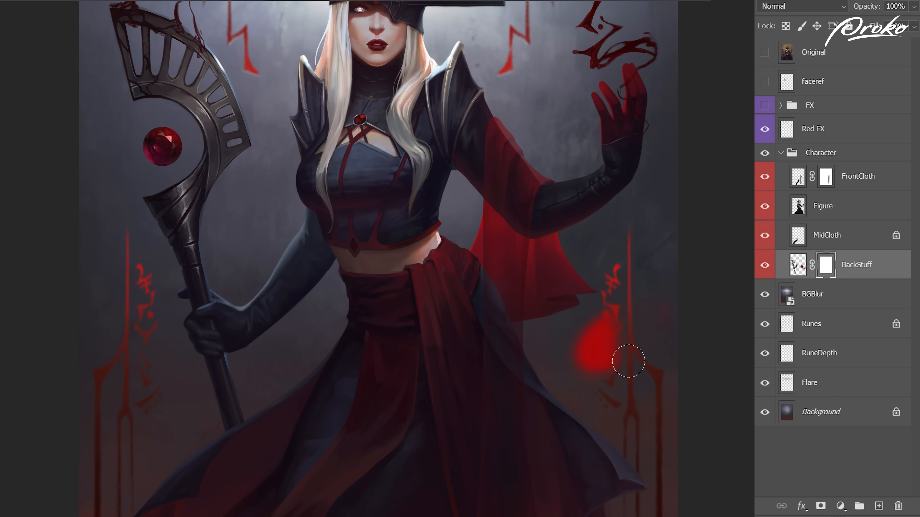
pyautogui.moveTo(629, 311); pyautogui.dragTo(595, 340)
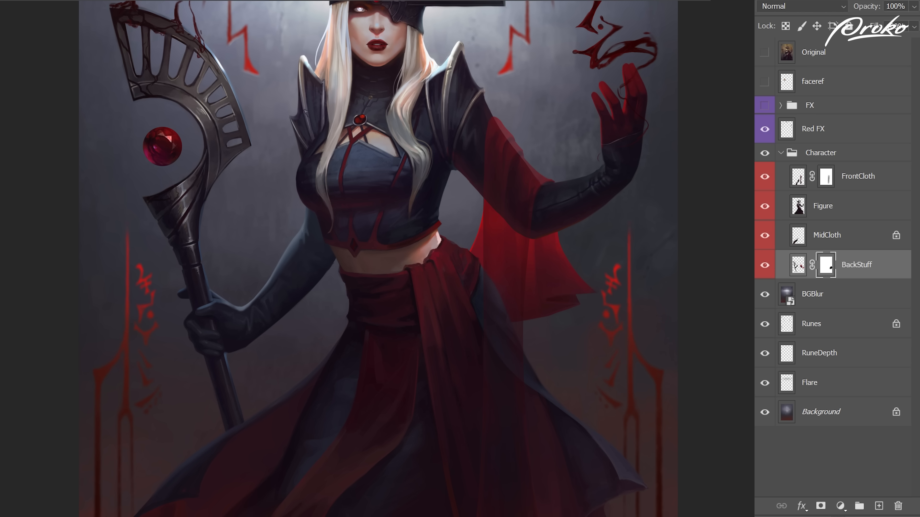
pyautogui.press(']')
pyautogui.press(']')
pyautogui.press(']')
pyautogui.press(']')
pyautogui.press('[')
pyautogui.press('[')
pyautogui.press('[')
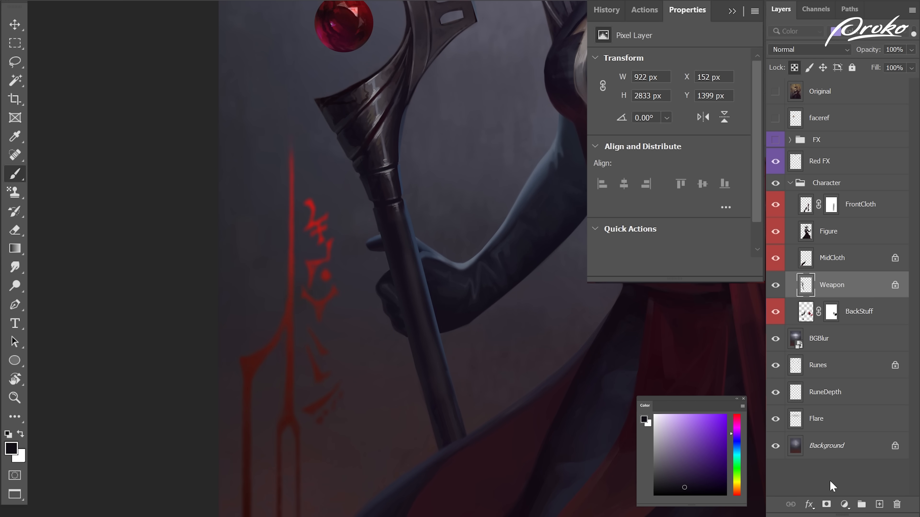
# Mask out the staff around the gripping hand on the Weapon layer, and restore the shaft below, within and above the grip with white.
pyautogui.click(826, 503)
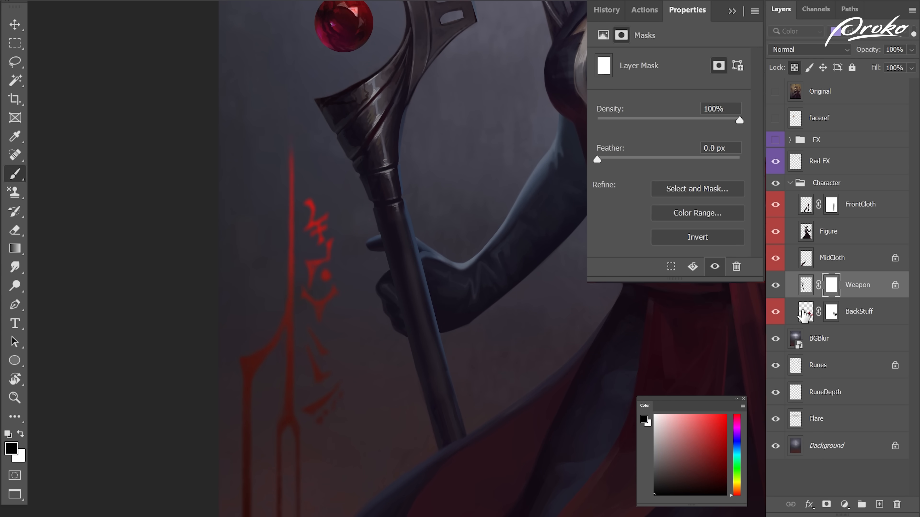
pyautogui.moveTo(430, 227)
pyautogui.mouseDown()
pyautogui.moveTo(361, 285)
pyautogui.moveTo(411, 341)
pyautogui.moveTo(518, 322)
pyautogui.mouseUp()
pyautogui.click(653, 420)
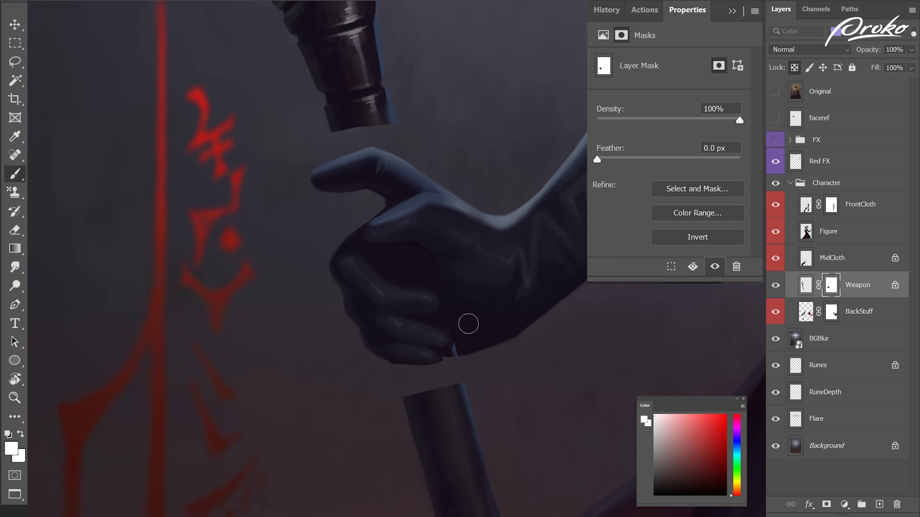
pyautogui.moveTo(449, 358)
pyautogui.mouseDown()
pyautogui.moveTo(390, 372)
pyautogui.moveTo(439, 382)
pyautogui.mouseUp()
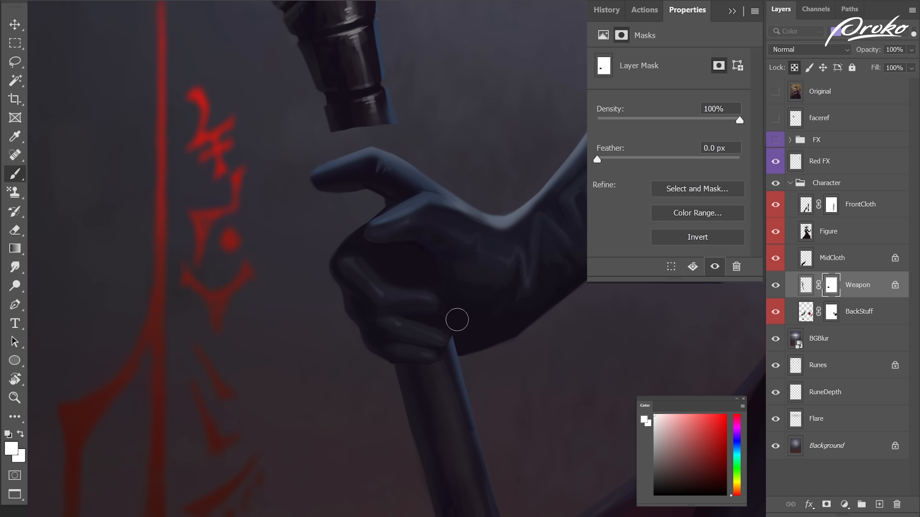
pyautogui.moveTo(450, 294)
pyautogui.mouseDown()
pyautogui.moveTo(385, 268)
pyautogui.moveTo(360, 245)
pyautogui.moveTo(407, 253)
pyautogui.mouseUp()
pyautogui.moveTo(390, 201)
pyautogui.mouseDown()
pyautogui.moveTo(358, 203)
pyautogui.moveTo(403, 141)
pyautogui.moveTo(338, 148)
pyautogui.mouseUp()
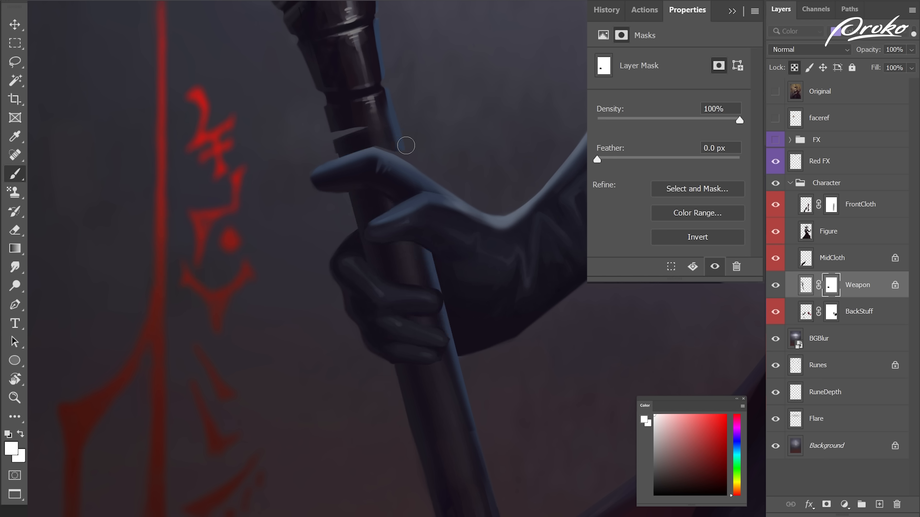
# Duplicate the masked Weapon layer and move the copy about 388 px horizontally to the left of the original staff.
pyautogui.hotkey('ctrl', 'j')
pyautogui.press('v')
pyautogui.moveTo(657, 400); pyautogui.dragTo(475, 419)
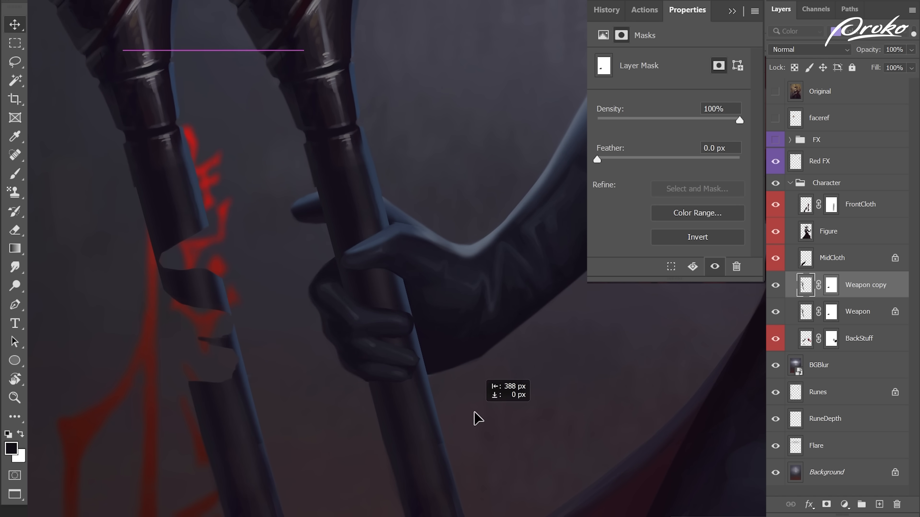
# Disable the Weapon copy layer's mask and enable it again.
pyautogui.press('b')
pyautogui.rightClick(831, 288)
pyautogui.click(816, 299)
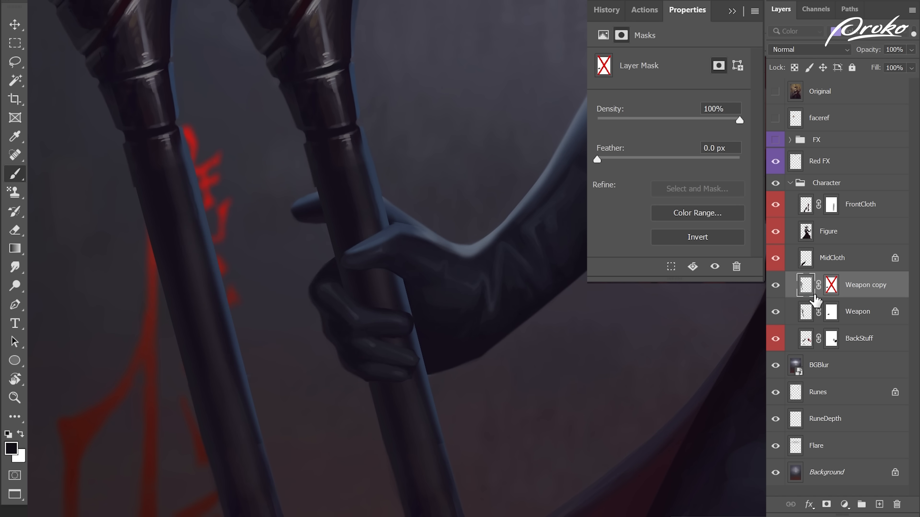
pyautogui.keyDown('shift'); pyautogui.click(831, 289); pyautogui.keyUp('shift')
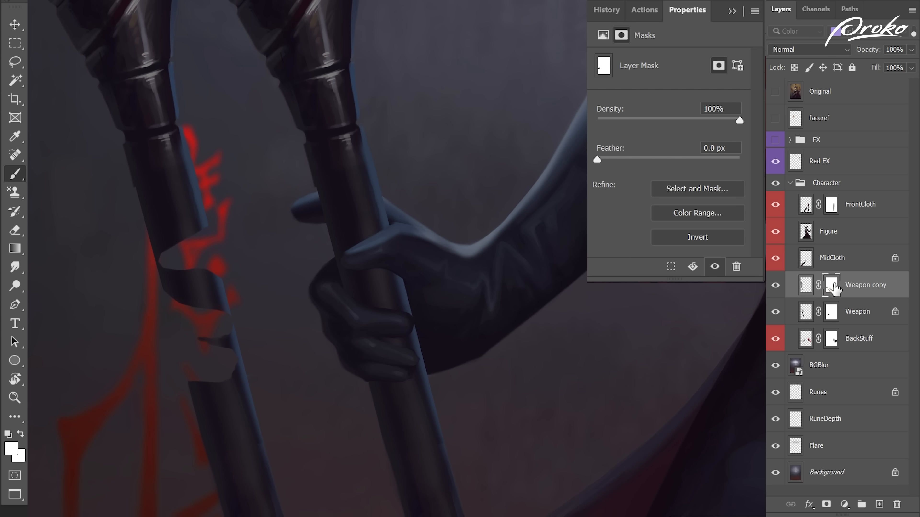
# Delete the Weapon copy layer's mask and undo the deletion.
pyautogui.rightClick(830, 289)
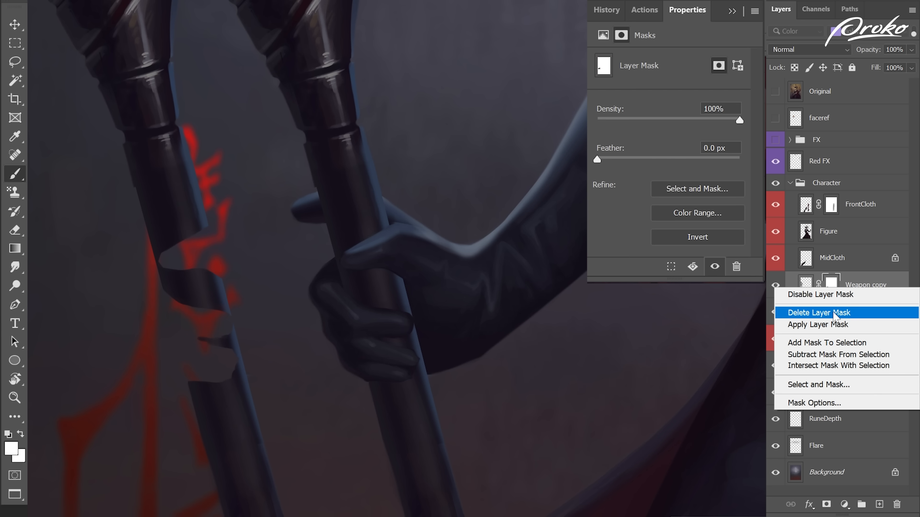
pyautogui.click(834, 313)
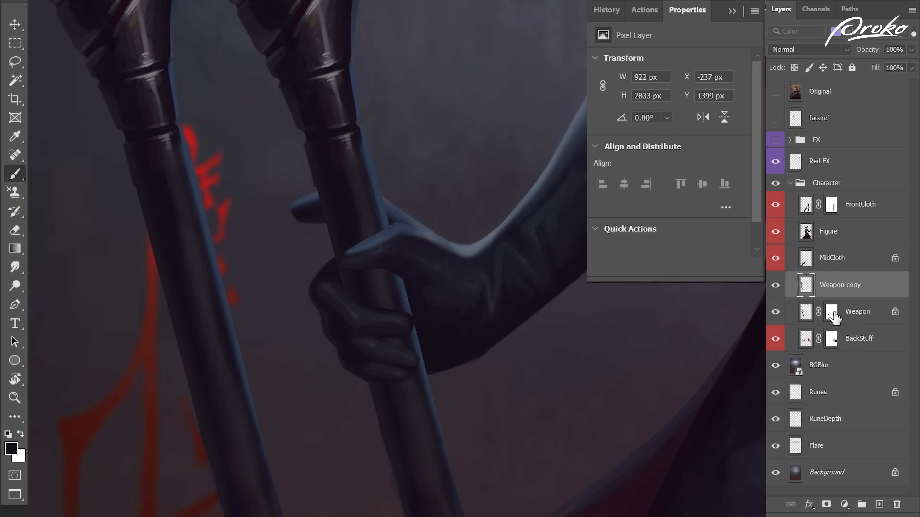
pyautogui.hotkey('ctrl', 'z')
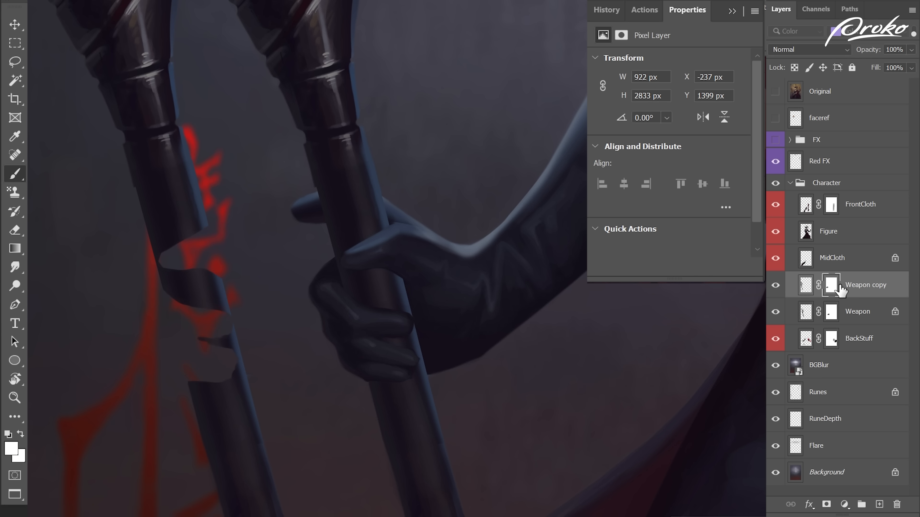
# Apply the layer mask permanently to the Weapon copy layer.
pyautogui.rightClick(829, 288)
pyautogui.click(842, 325)
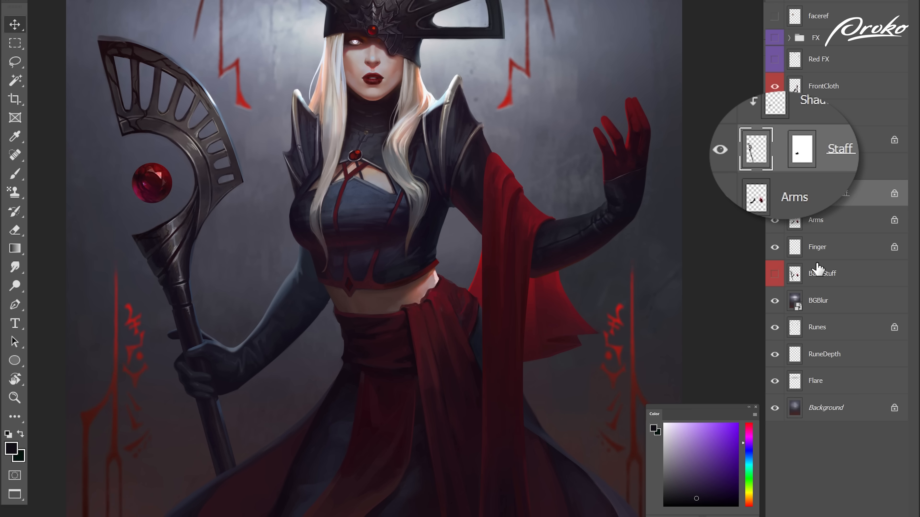
# Unlink the mask from the Staff layer and reposition the staff within the hand using Move and Free Transform.
pyautogui.click(807, 193)
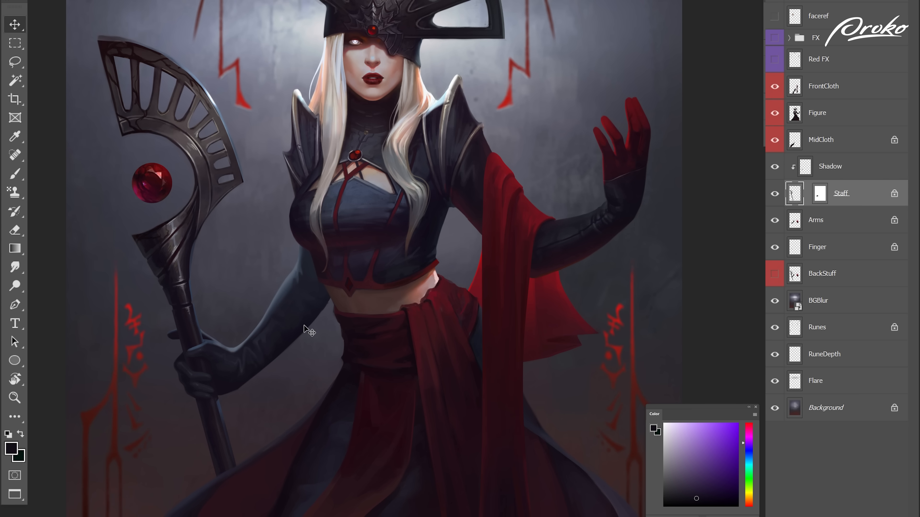
pyautogui.moveTo(202, 357)
pyautogui.mouseDown()
pyautogui.moveTo(187, 299)
pyautogui.moveTo(214, 382)
pyautogui.moveTo(196, 327)
pyautogui.moveTo(199, 350)
pyautogui.mouseUp()
pyautogui.hotkey('ctrl', 't')
pyautogui.moveTo(314, 30); pyautogui.dragTo(284, 61)
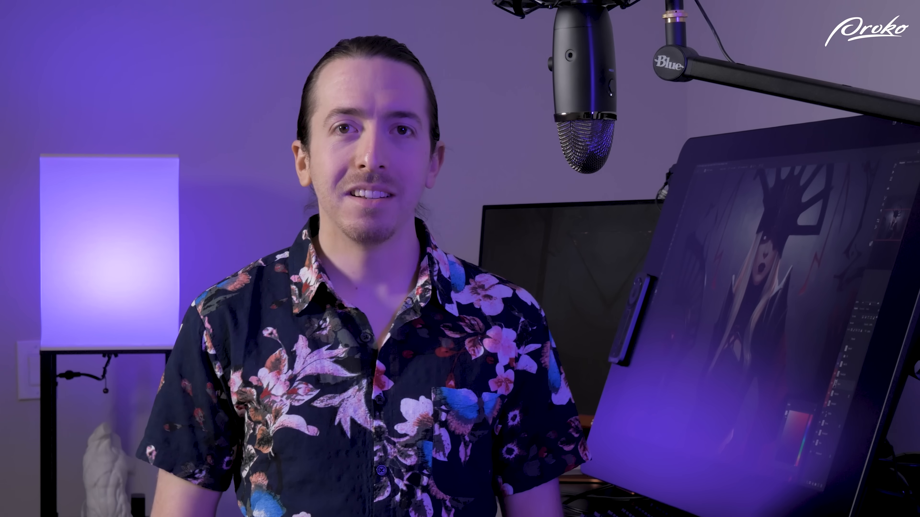